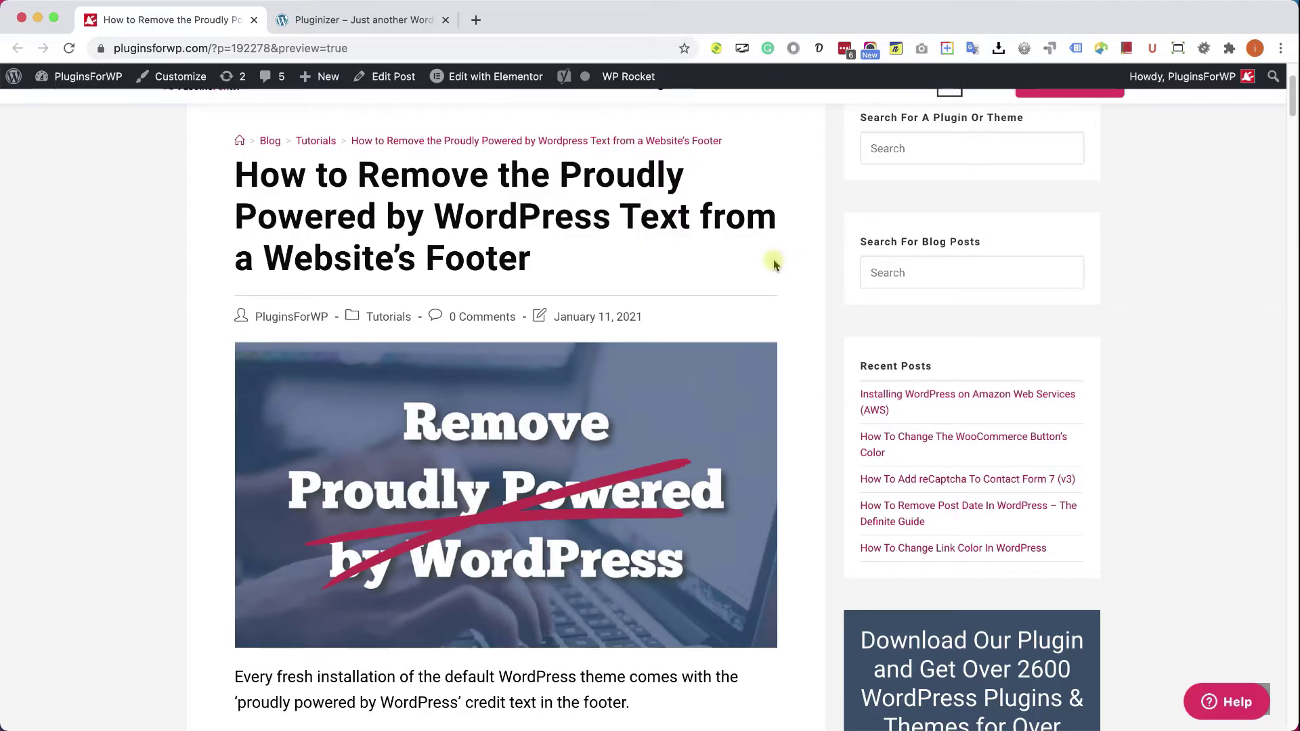
Check the Pluginizer site's 'Proudly powered by WordPress' footer credit, then go to Appearance > Themes.
{"action": "left_click", "coordinate": [391, 21]}
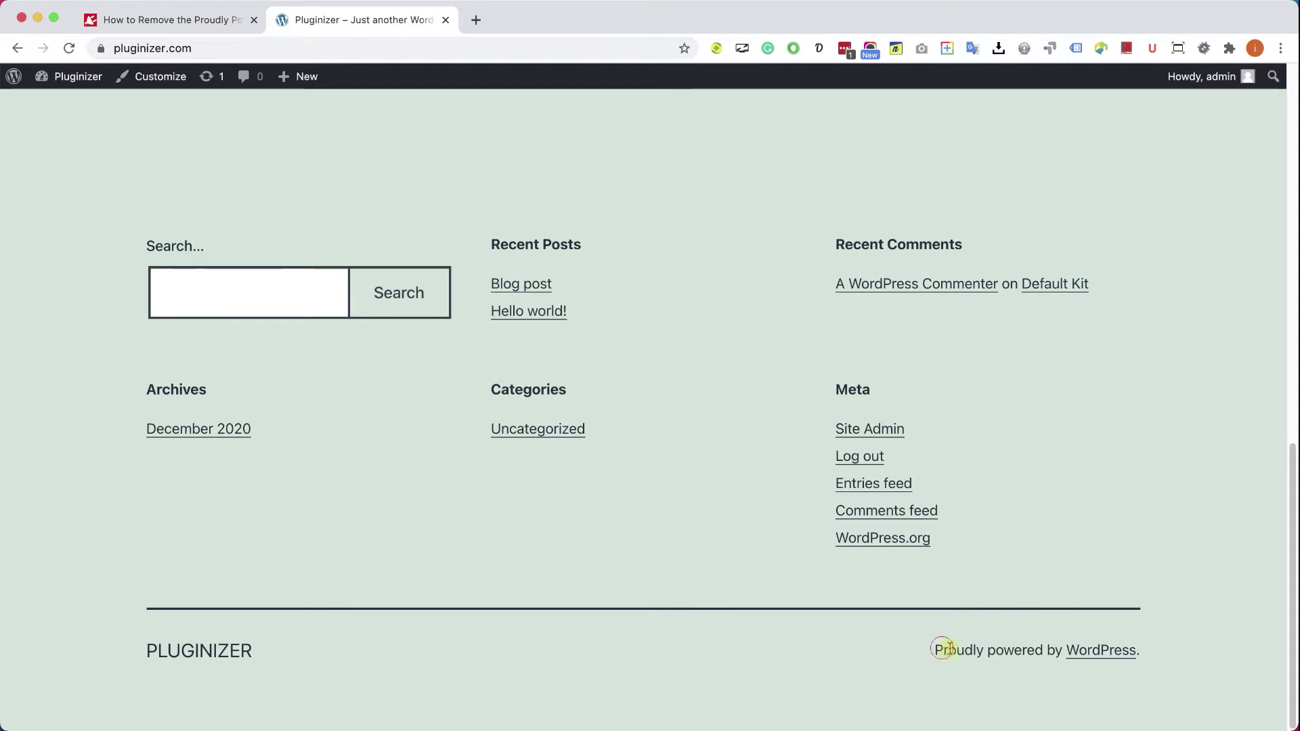
{"action": "left_click_drag", "start_coordinate": [943, 648], "coordinate": [987, 650]}
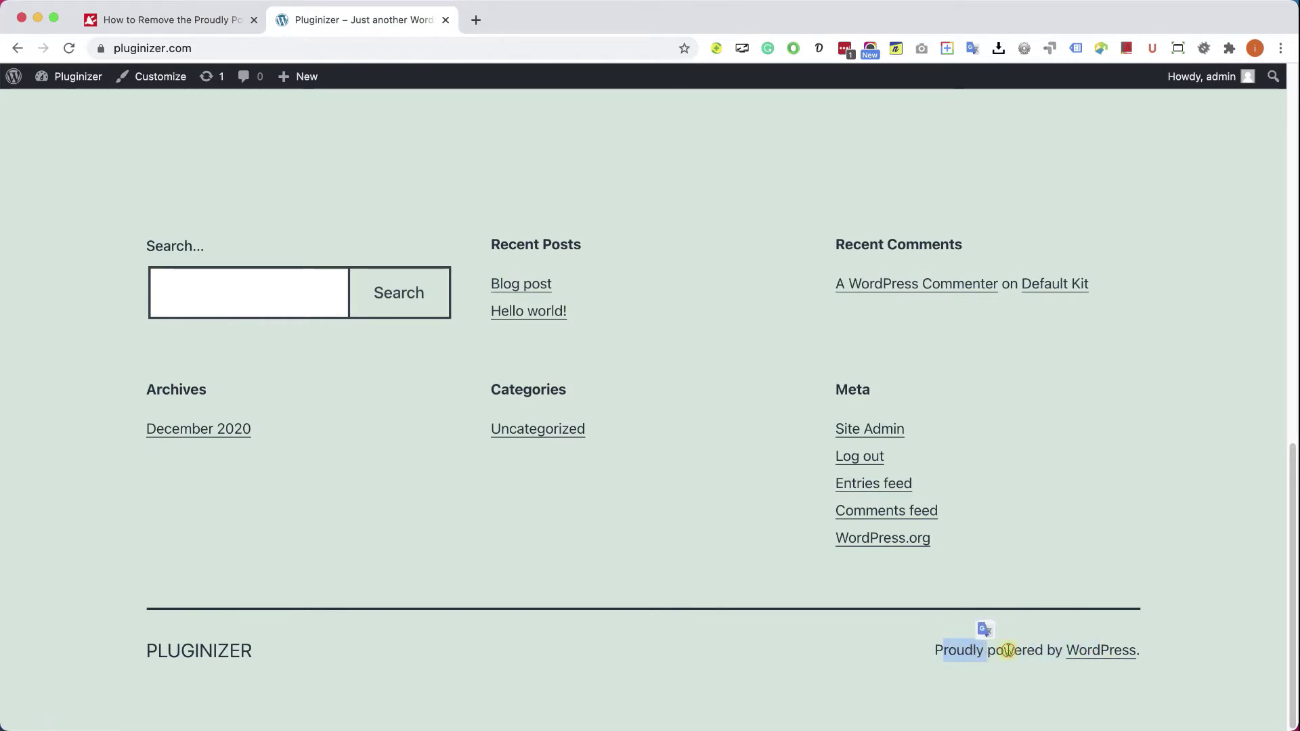
{"action": "left_click", "coordinate": [1015, 648]}
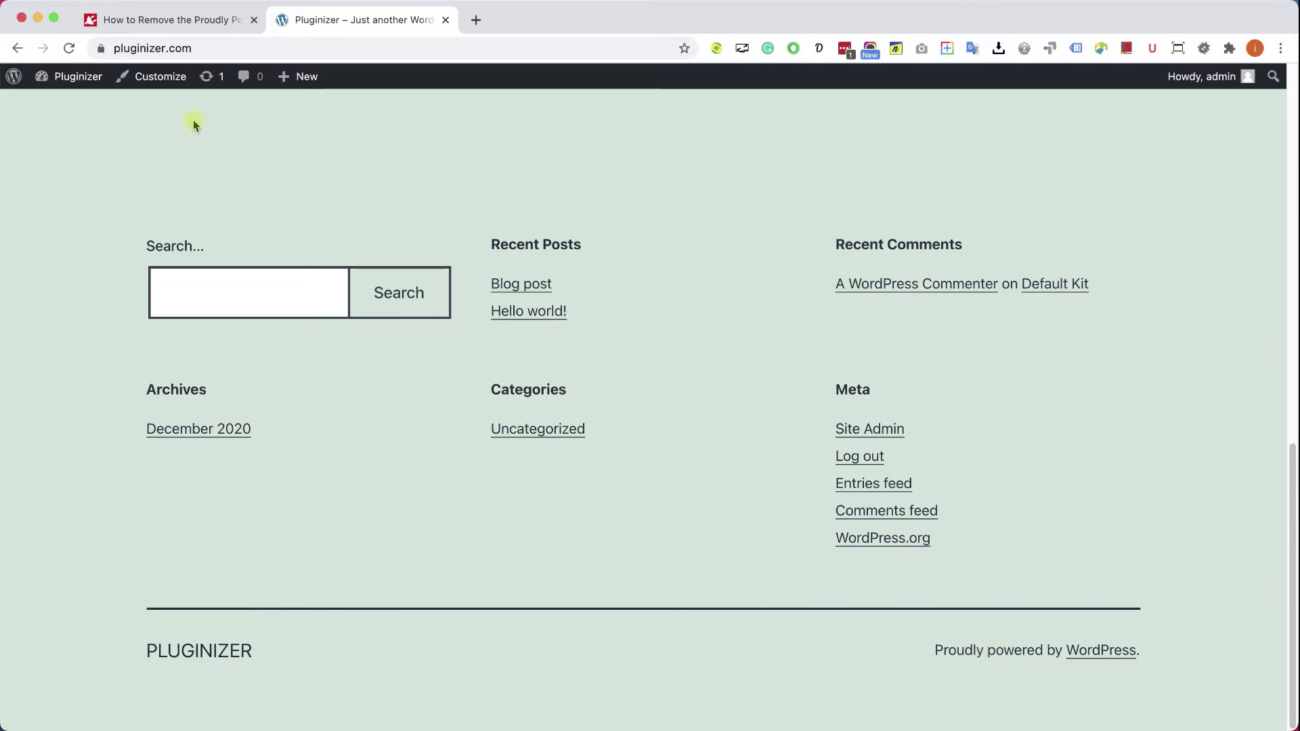
{"action": "left_click", "coordinate": [158, 76], "text": "super"}
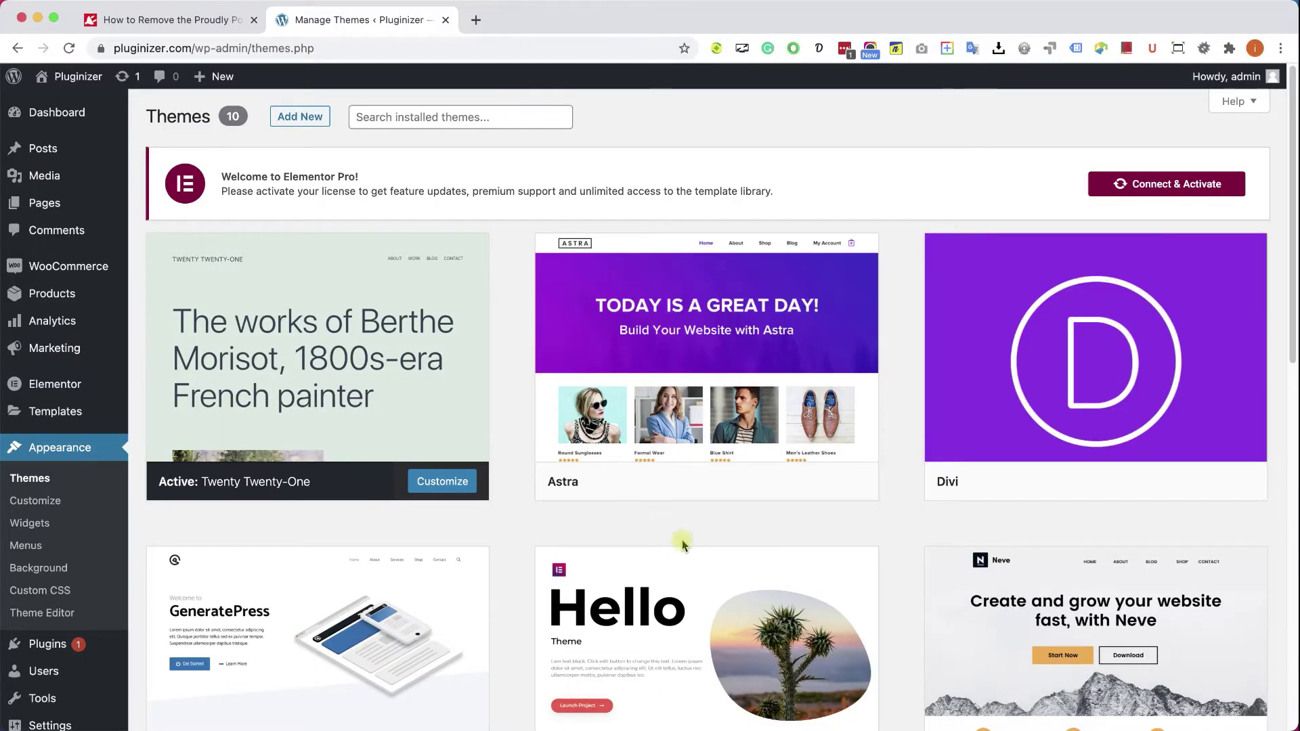
Activate the OceanWP theme from the installed themes list.
{"action": "scroll", "coordinate": [681, 539], "scroll_direction": "down", "scroll_amount": 2}
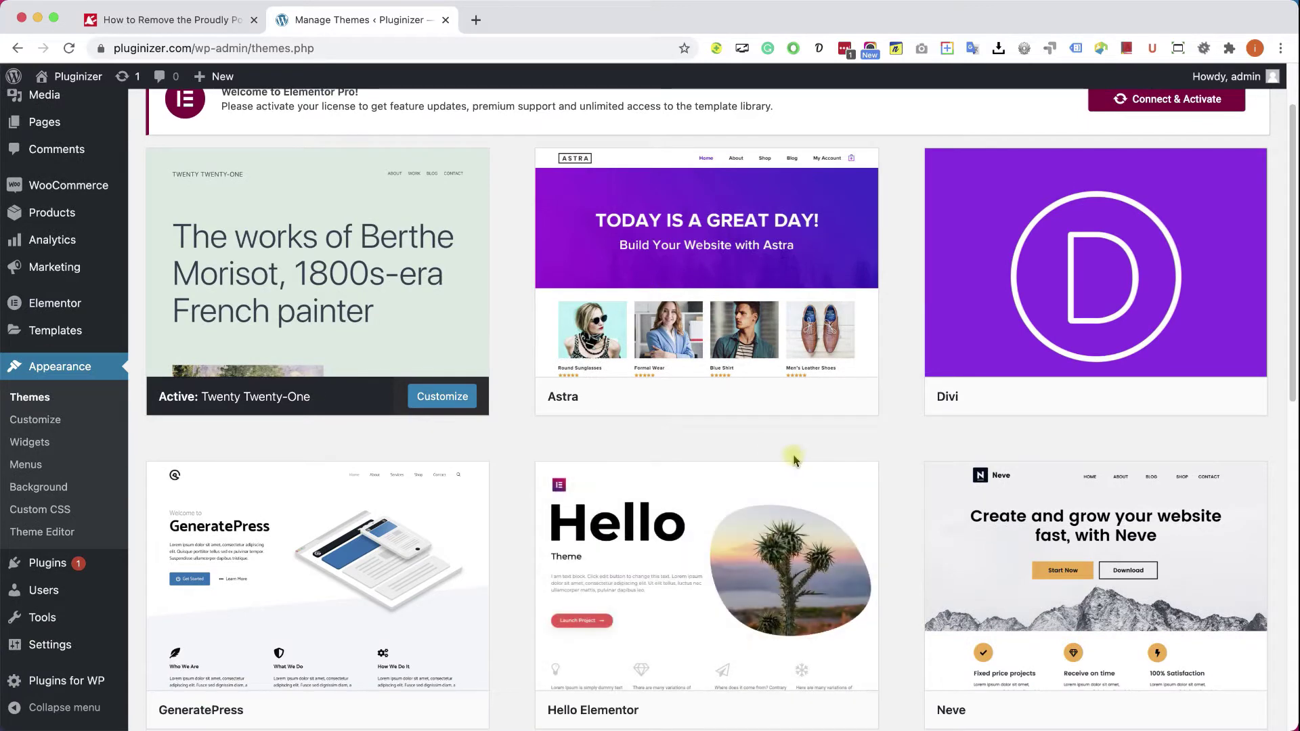
{"action": "scroll", "coordinate": [435, 474], "scroll_direction": "down", "scroll_amount": 5}
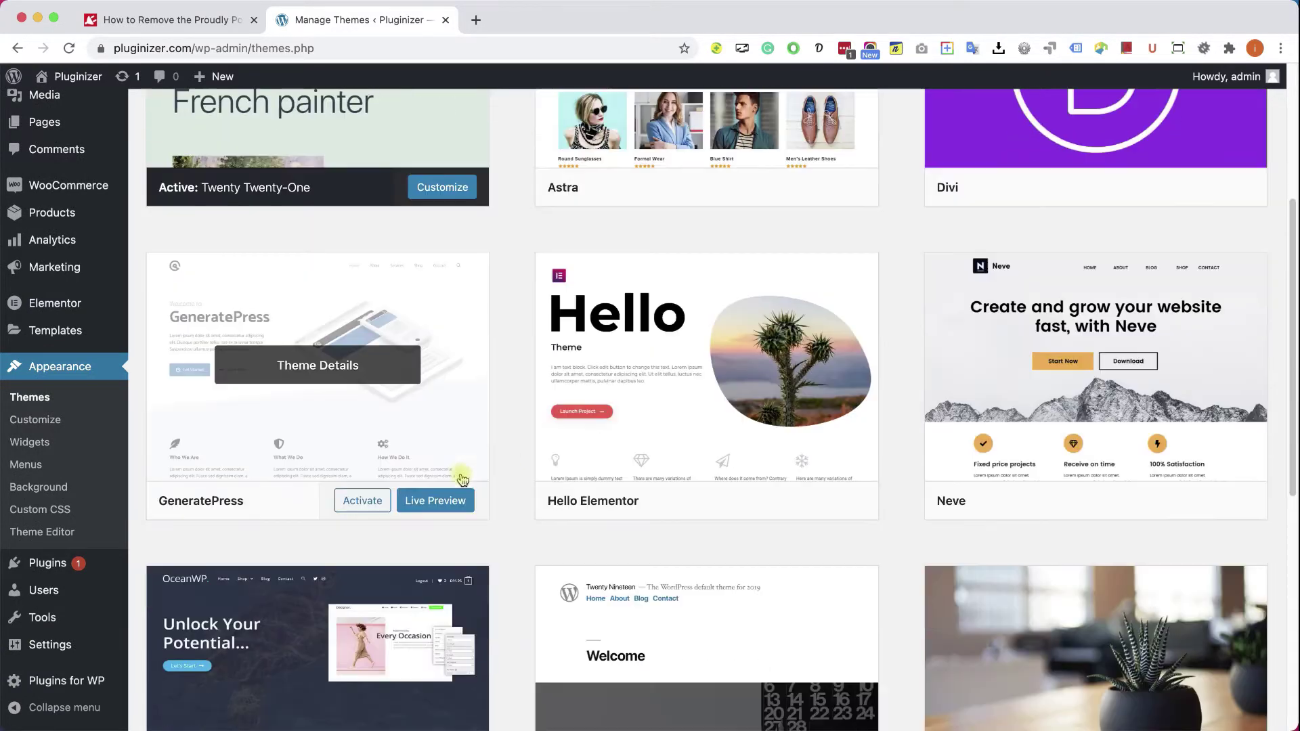
{"action": "scroll", "coordinate": [462, 479], "scroll_direction": "down", "scroll_amount": 4}
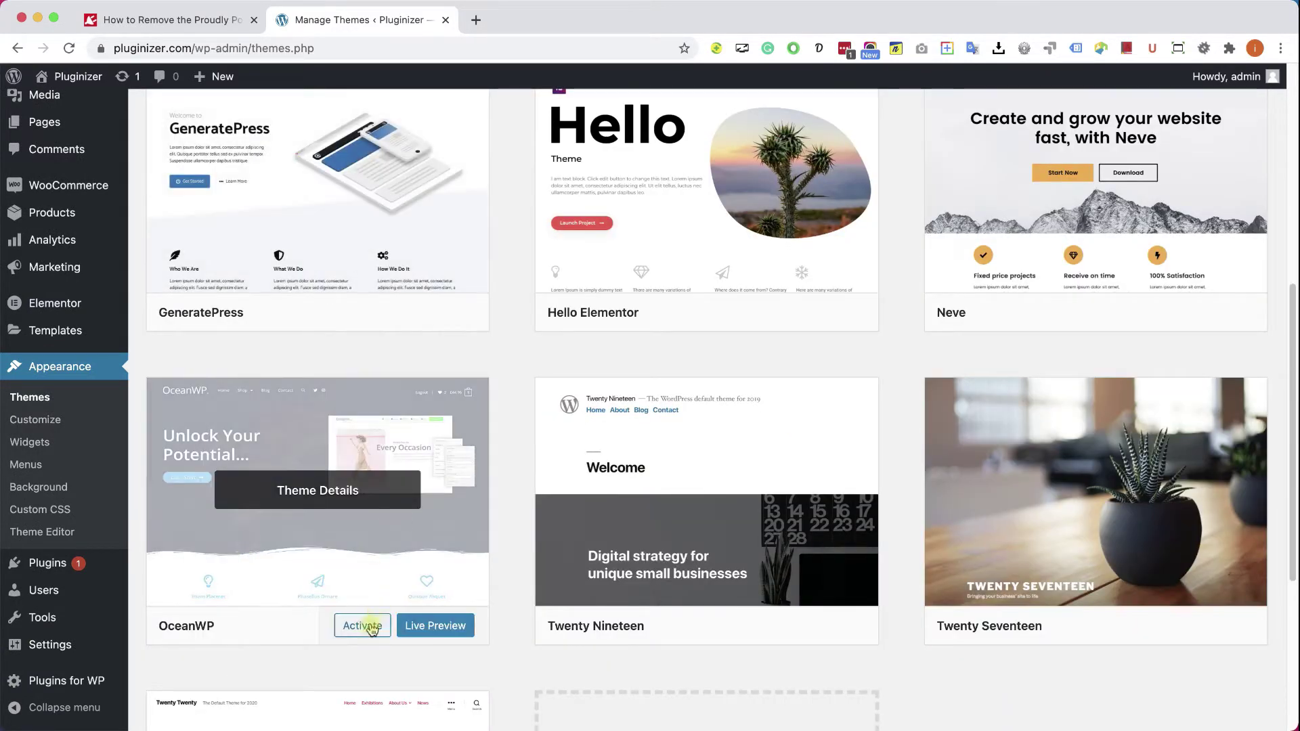
{"action": "left_click", "coordinate": [371, 631]}
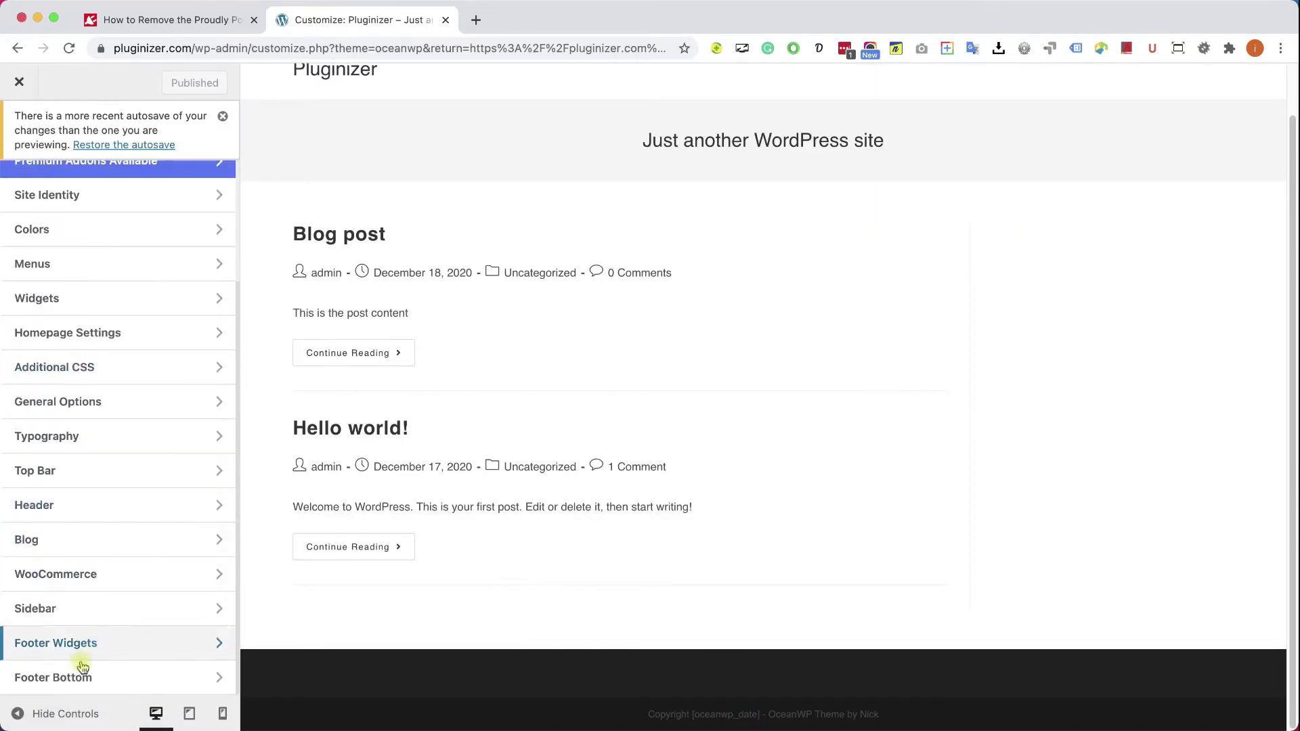
Open OceanWP's Footer Bottom settings and select the default copyright text.
{"action": "left_click", "coordinate": [92, 678]}
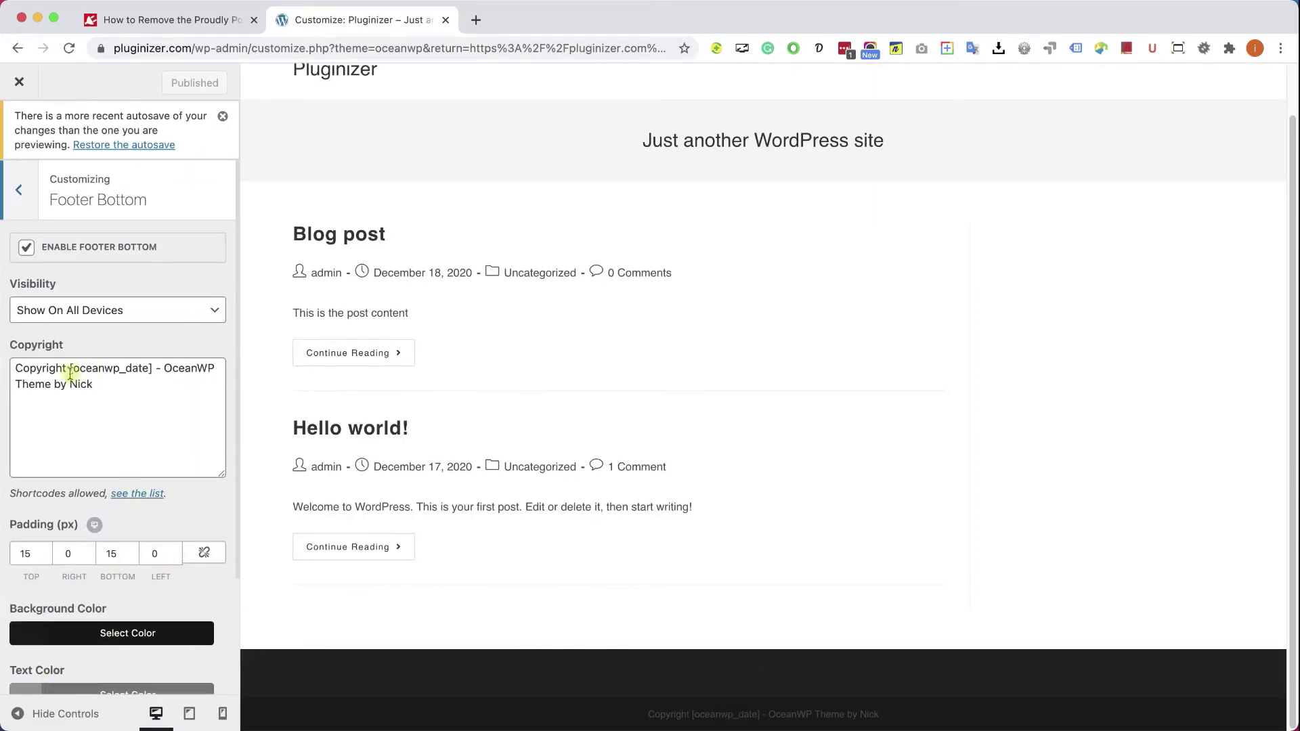
{"action": "left_click_drag", "start_coordinate": [31, 369], "coordinate": [105, 390]}
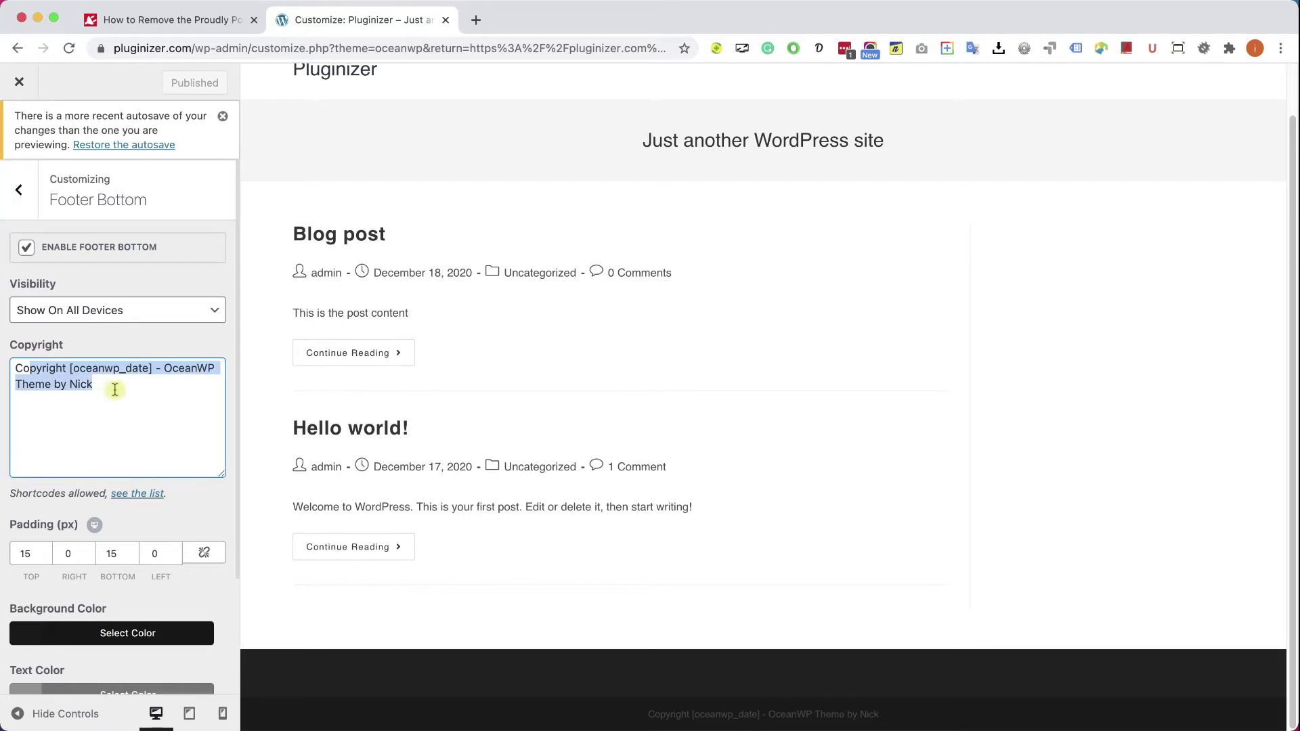
{"action": "left_click", "coordinate": [115, 390]}
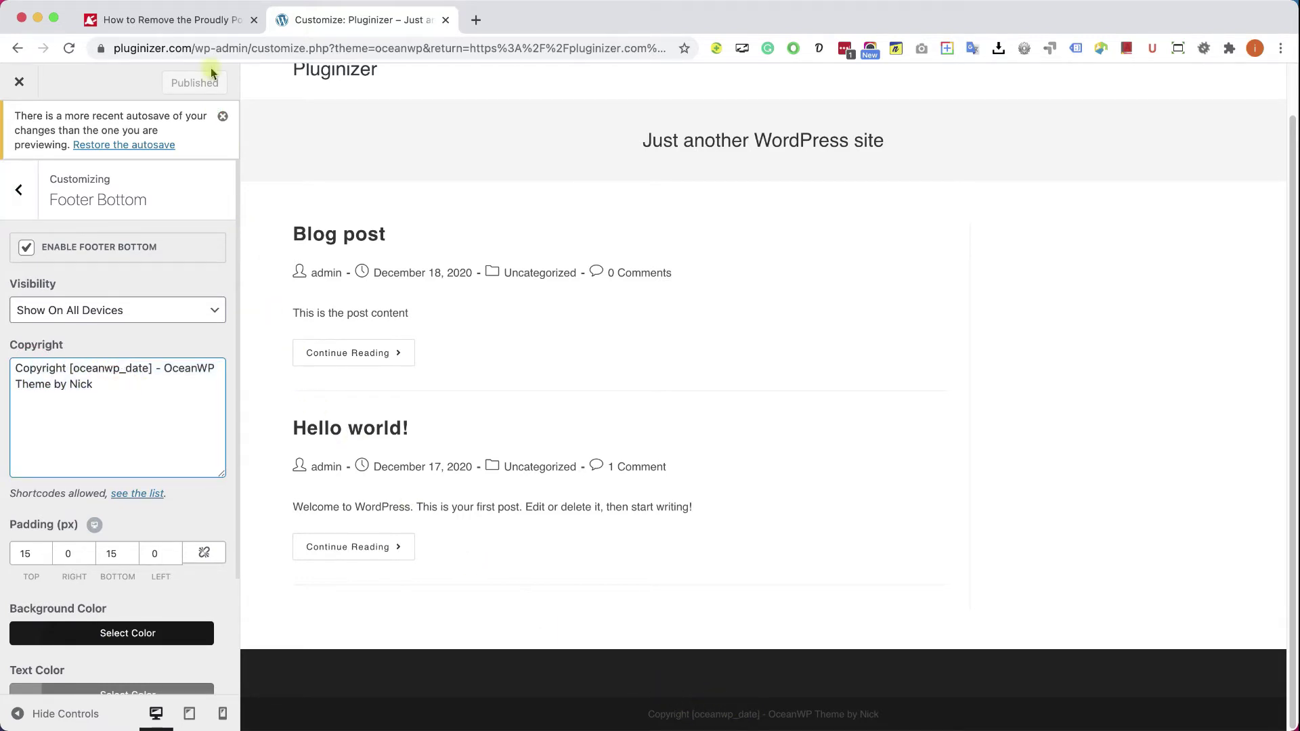
Read the tutorial article's list of theme footer settings locations.
{"action": "left_click", "coordinate": [217, 26]}
{"action": "scroll", "coordinate": [420, 420], "scroll_direction": "down", "scroll_amount": 20}
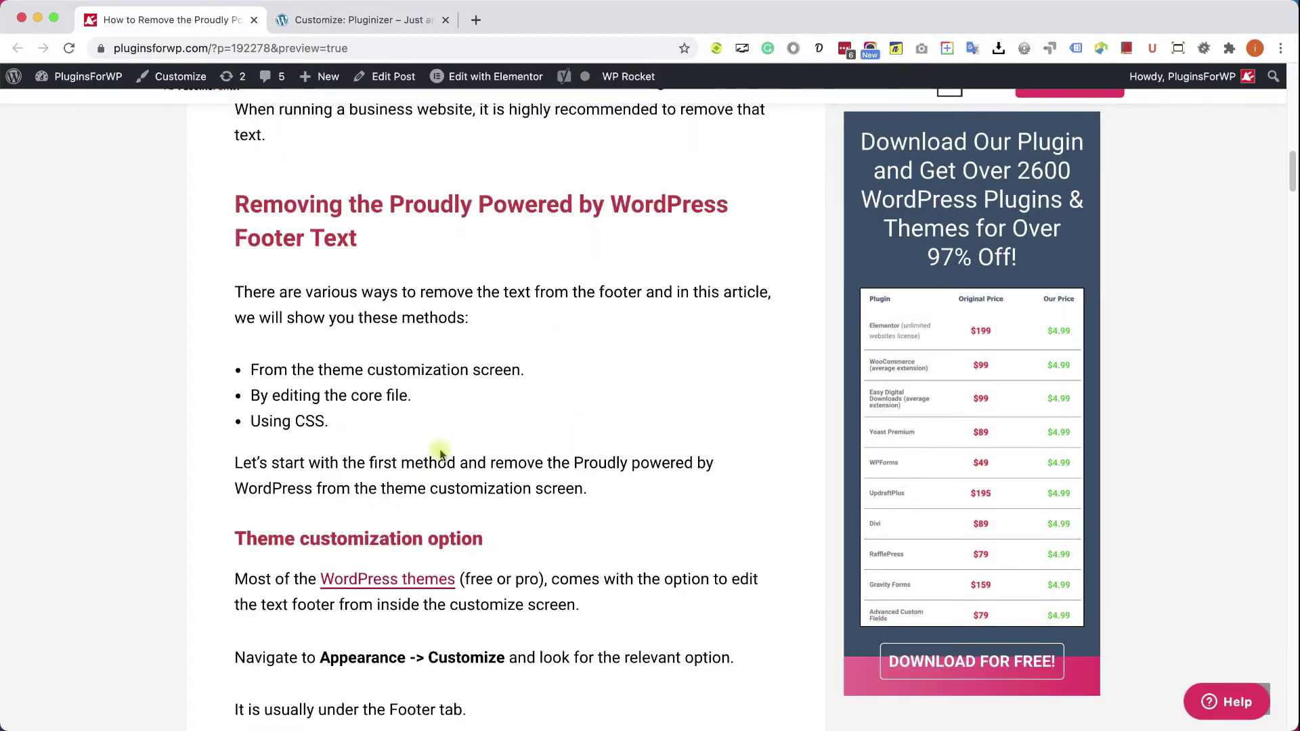
{"action": "scroll", "coordinate": [443, 455], "scroll_direction": "down", "scroll_amount": 9}
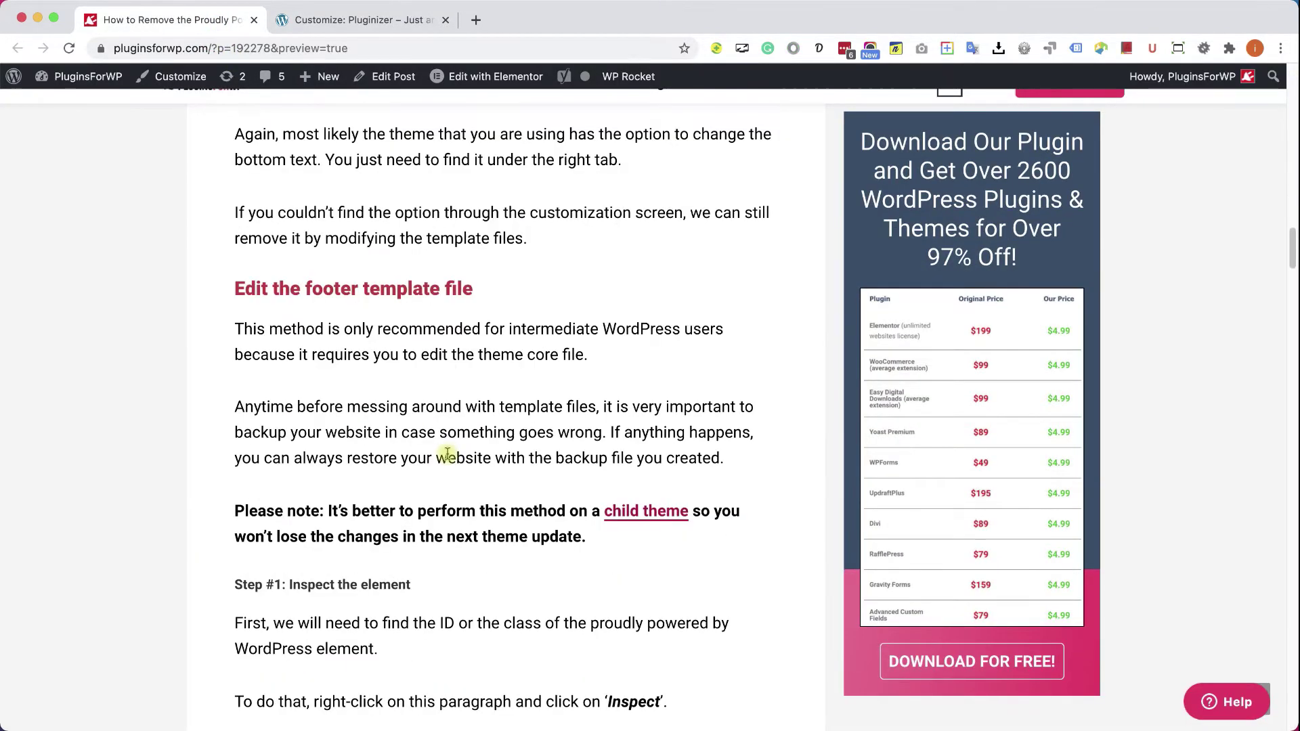
{"action": "scroll", "coordinate": [452, 458], "scroll_direction": "up", "scroll_amount": 9}
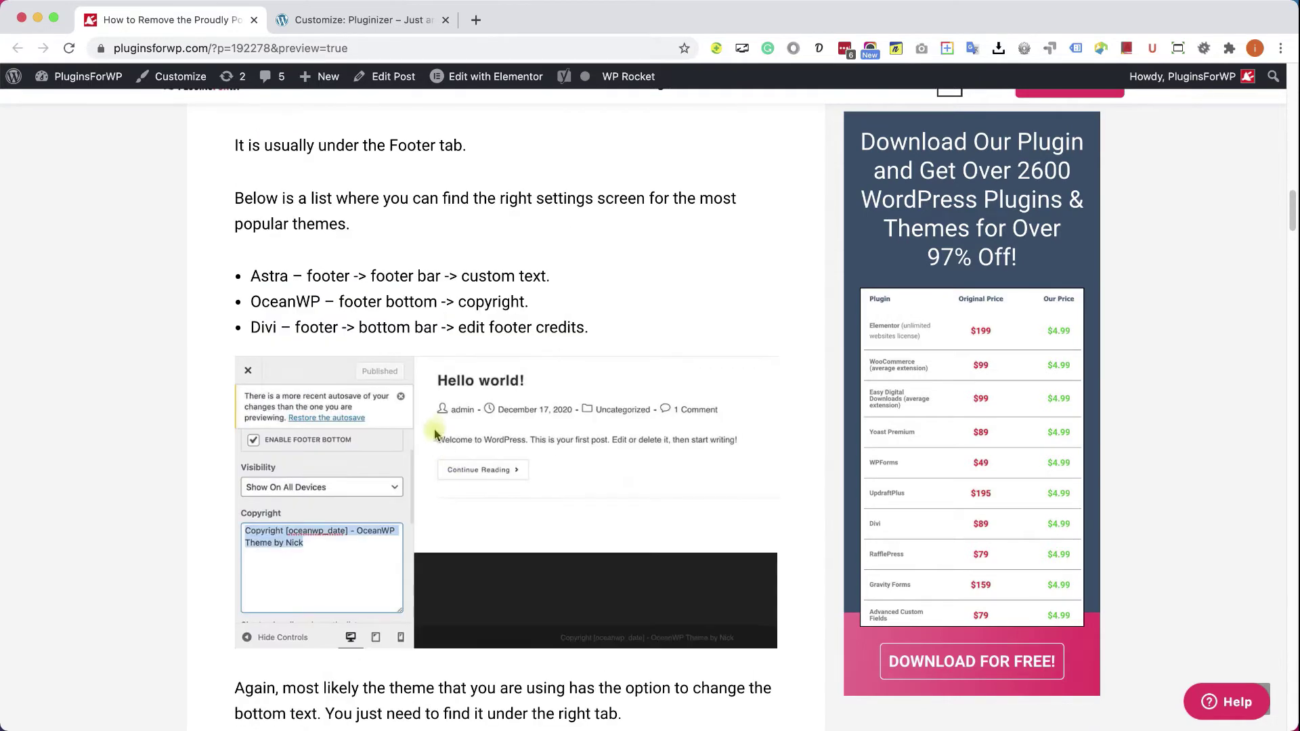
{"action": "left_click_drag", "start_coordinate": [261, 286], "coordinate": [477, 337]}
{"action": "left_click", "coordinate": [471, 334]}
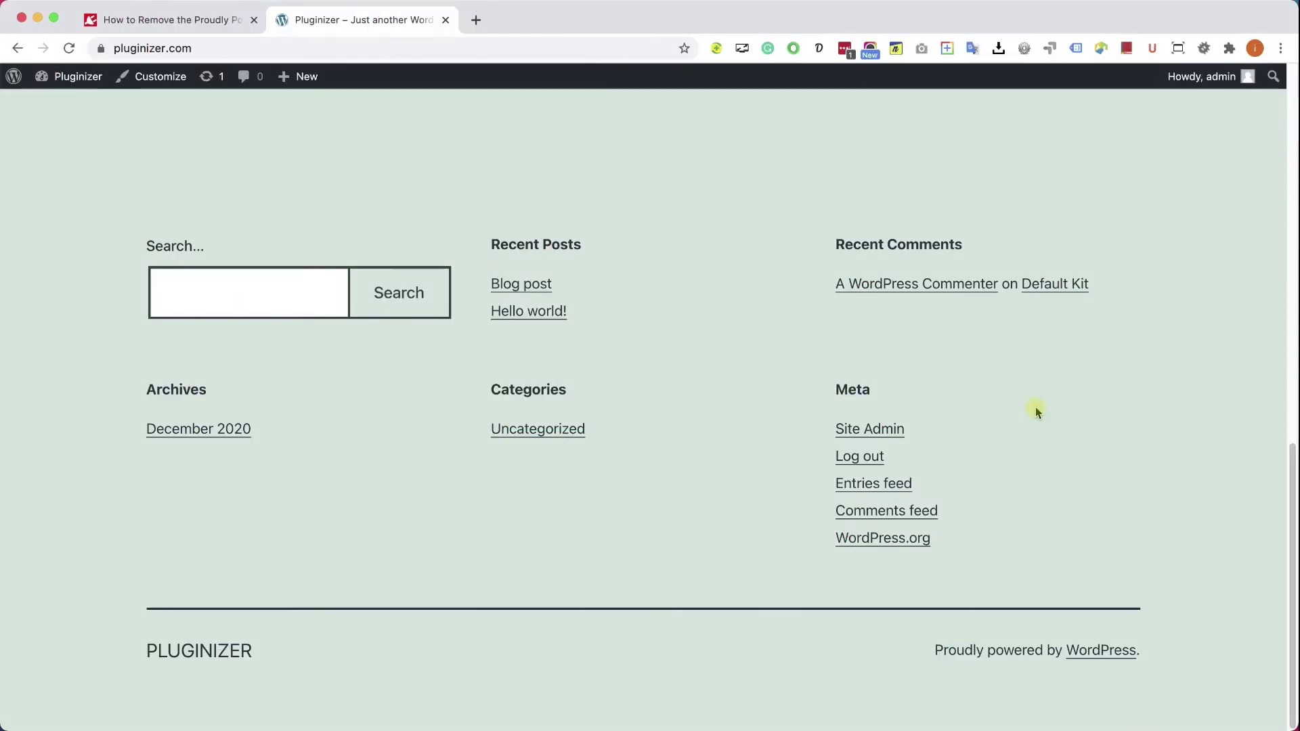
Inspect the footer credit's HTML in Chrome DevTools.
{"action": "right_click", "coordinate": [1011, 649]}
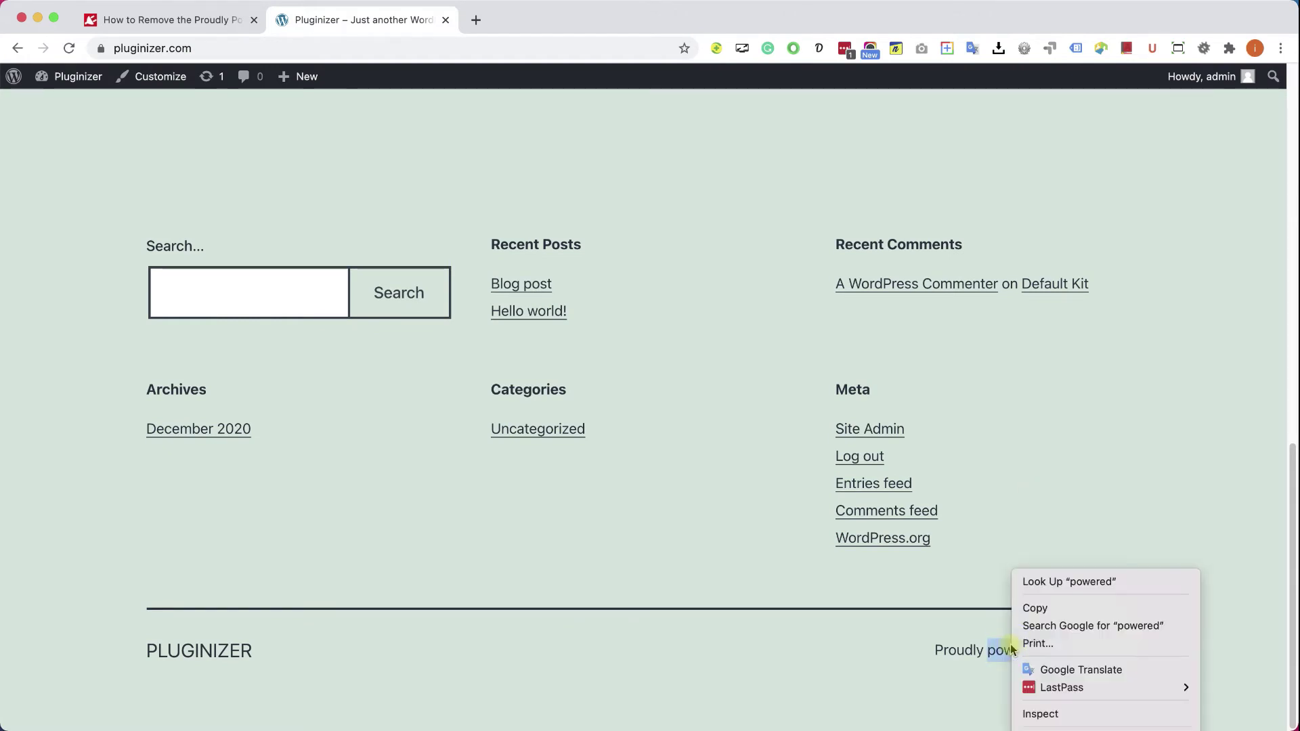
{"action": "left_click", "coordinate": [1055, 714]}
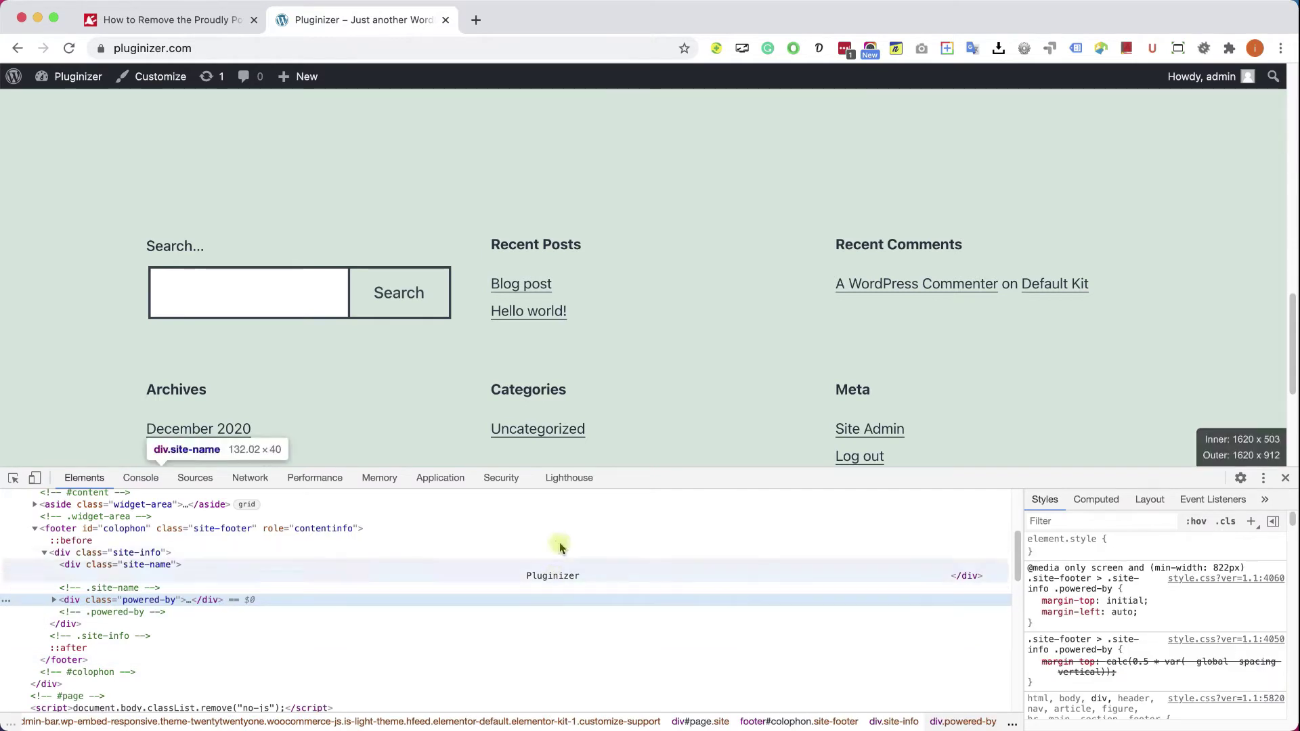
{"action": "scroll", "coordinate": [651, 370], "scroll_direction": "down", "scroll_amount": 5}
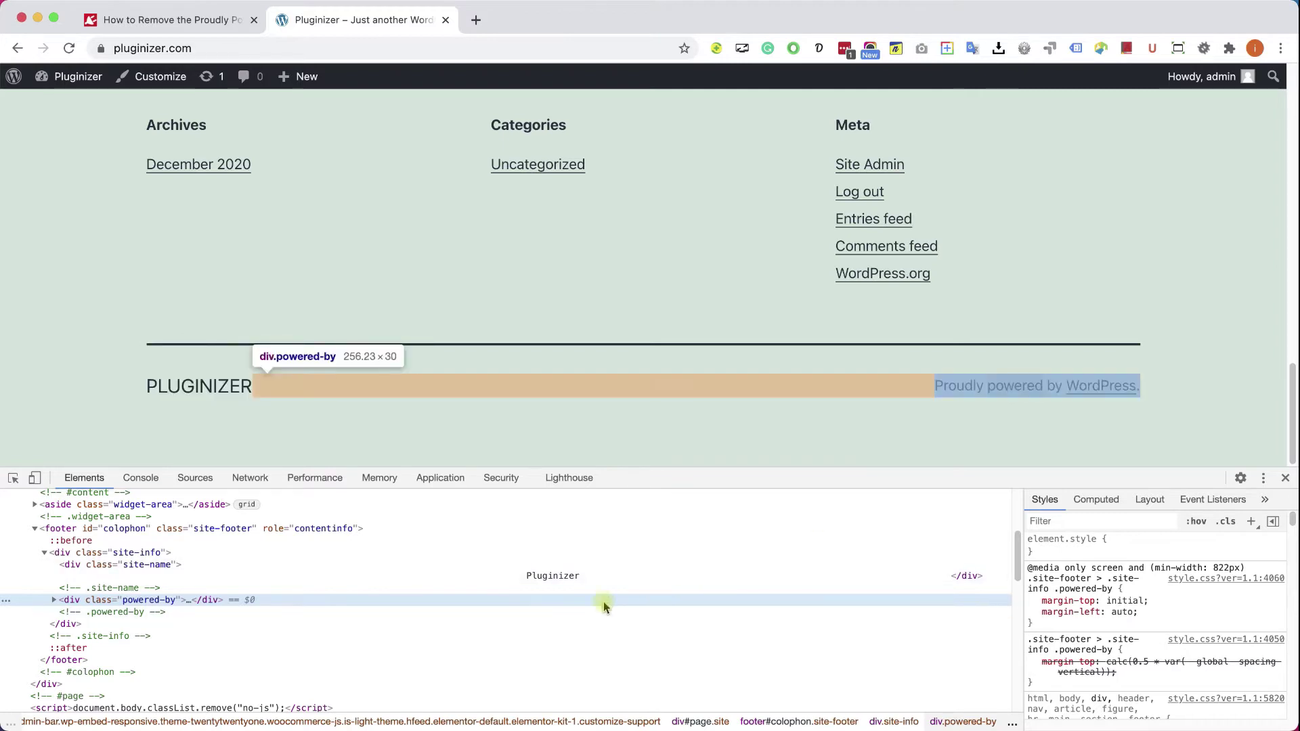
Copy the div's powered-by class name, close DevTools, and go to the Dashboard.
{"action": "double_click", "coordinate": [129, 602]}
{"action": "right_click", "coordinate": [136, 606]}
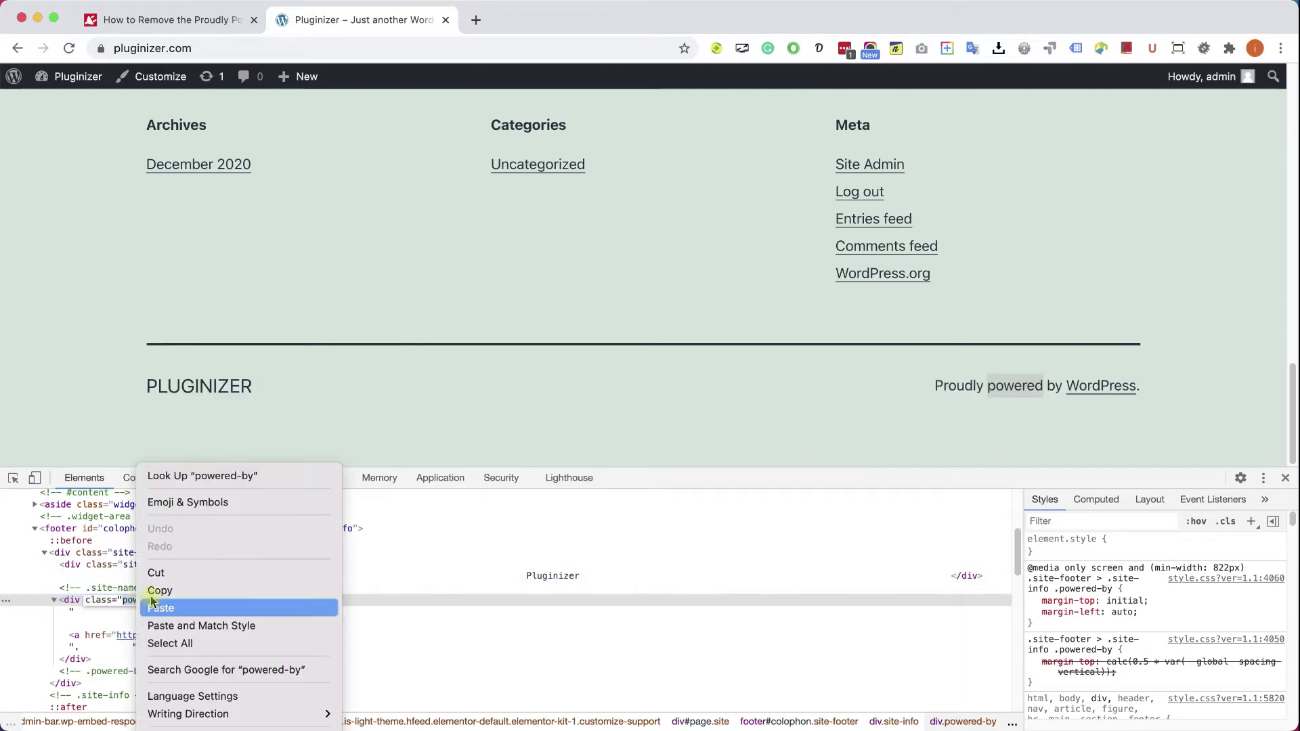
{"action": "left_click", "coordinate": [160, 593]}
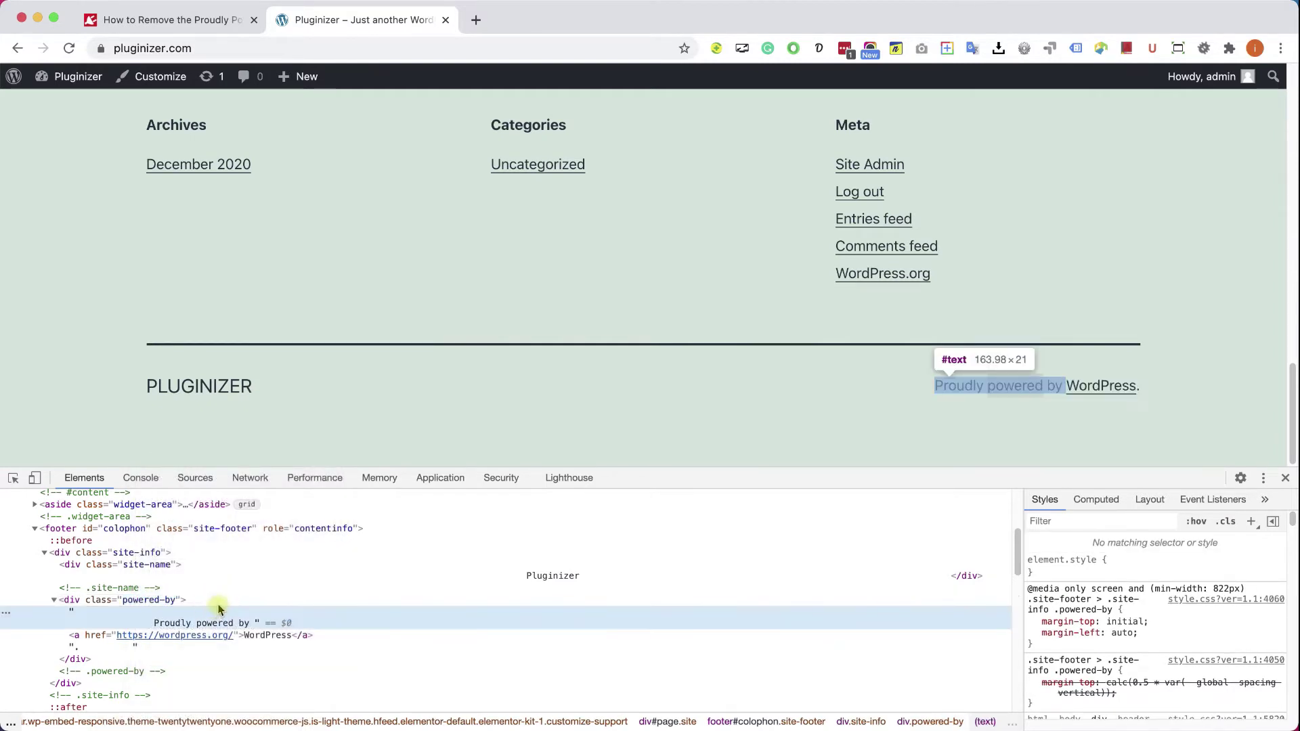
{"action": "left_click", "coordinate": [217, 607]}
{"action": "left_click", "coordinate": [1281, 482]}
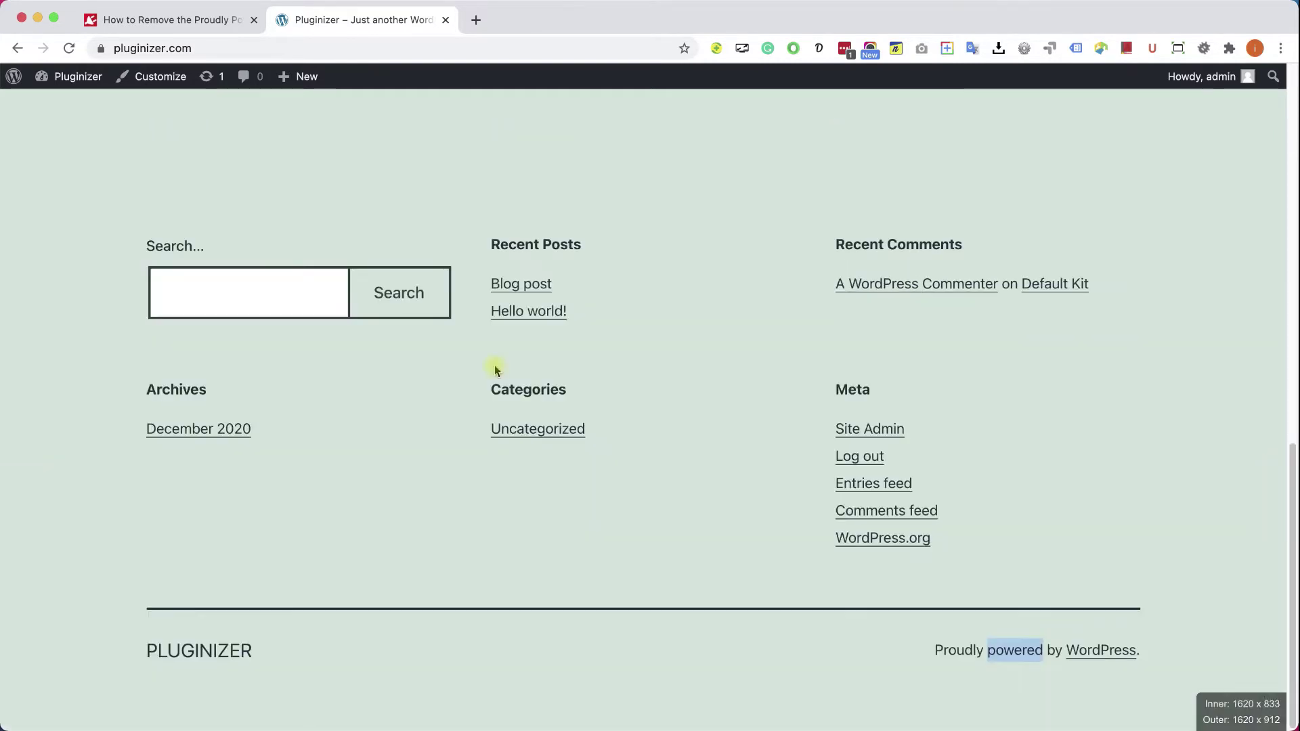
{"action": "left_click", "coordinate": [68, 103]}
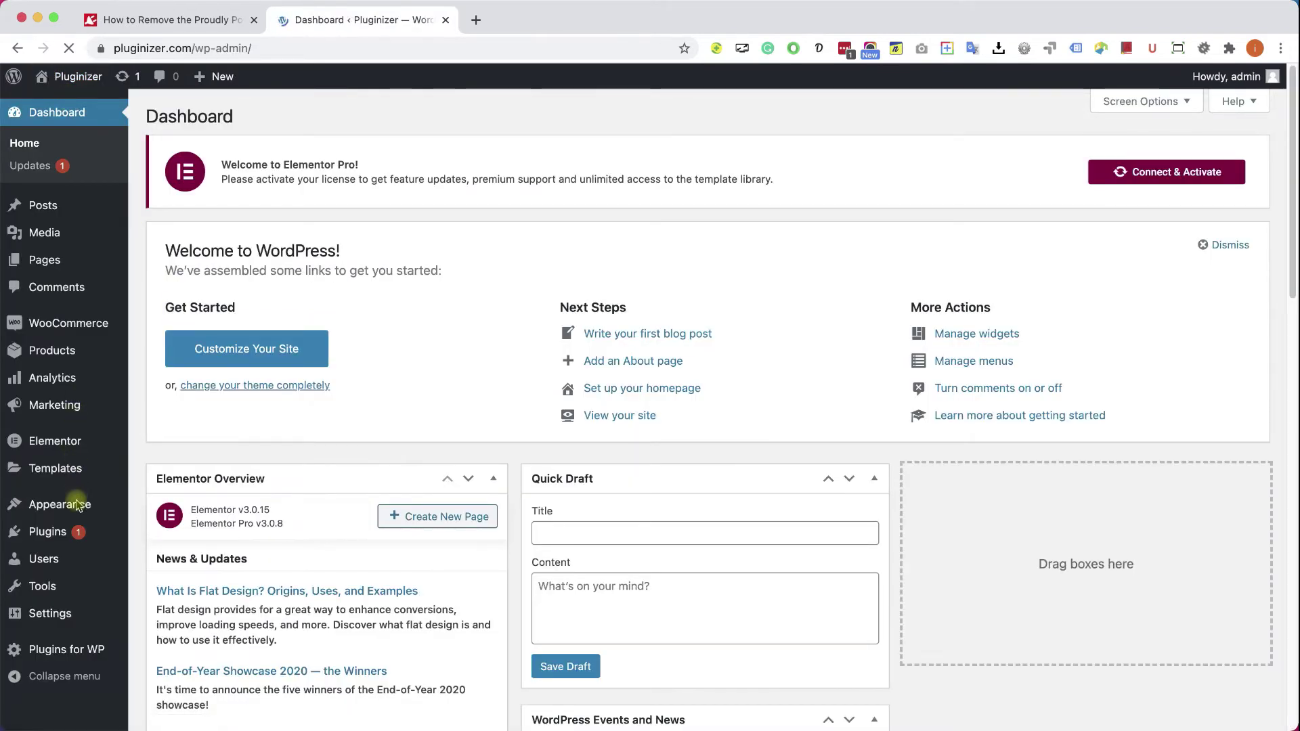
Open Twenty Twenty-One's footer.php in the Theme Editor and search it for 'powered-by'.
{"action": "mouse_move", "coordinate": [75, 504]}
{"action": "left_click", "coordinate": [181, 642]}
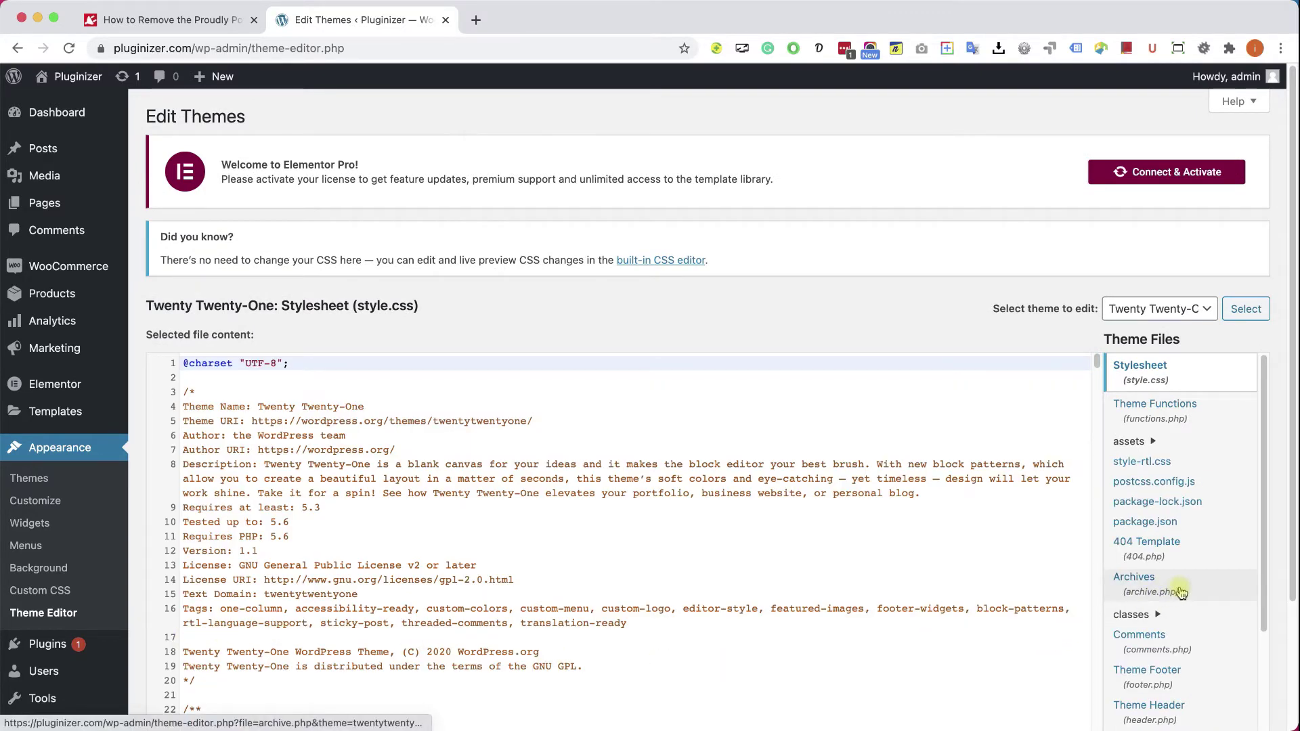
{"action": "left_click", "coordinate": [1165, 683]}
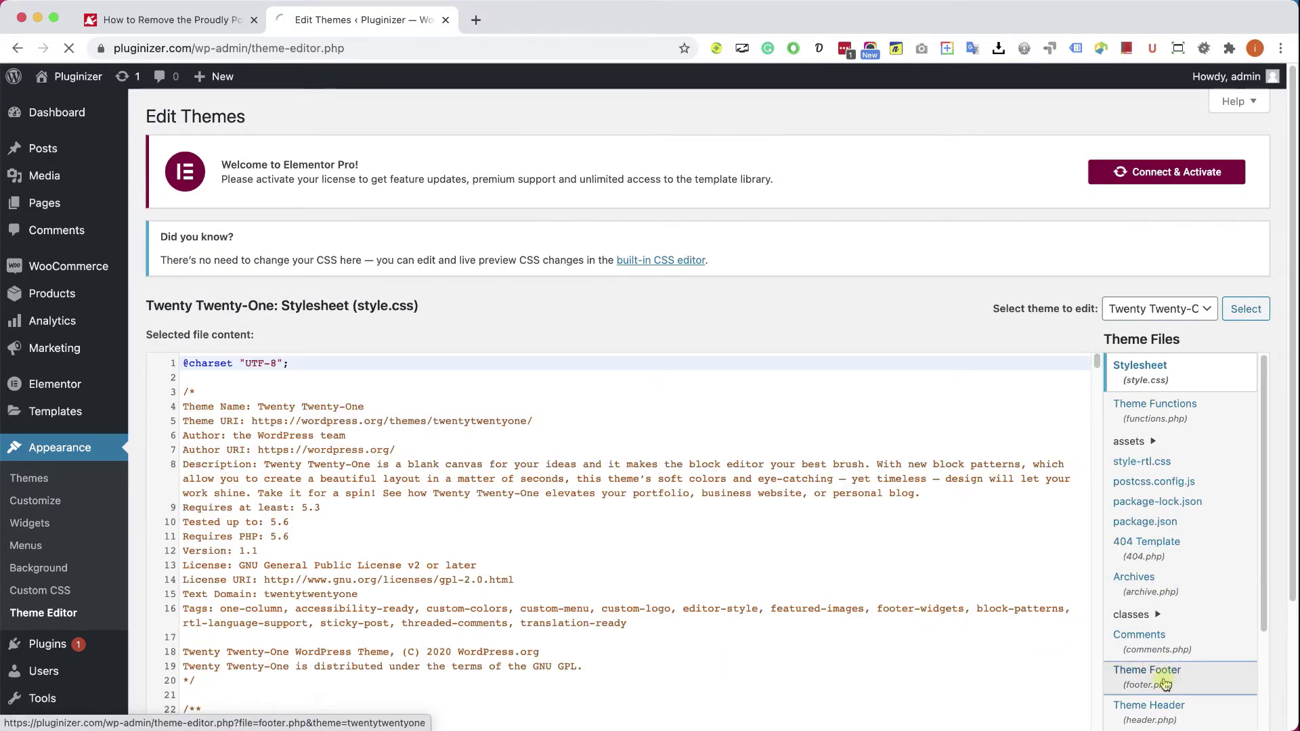
{"action": "left_click", "coordinate": [646, 371]}
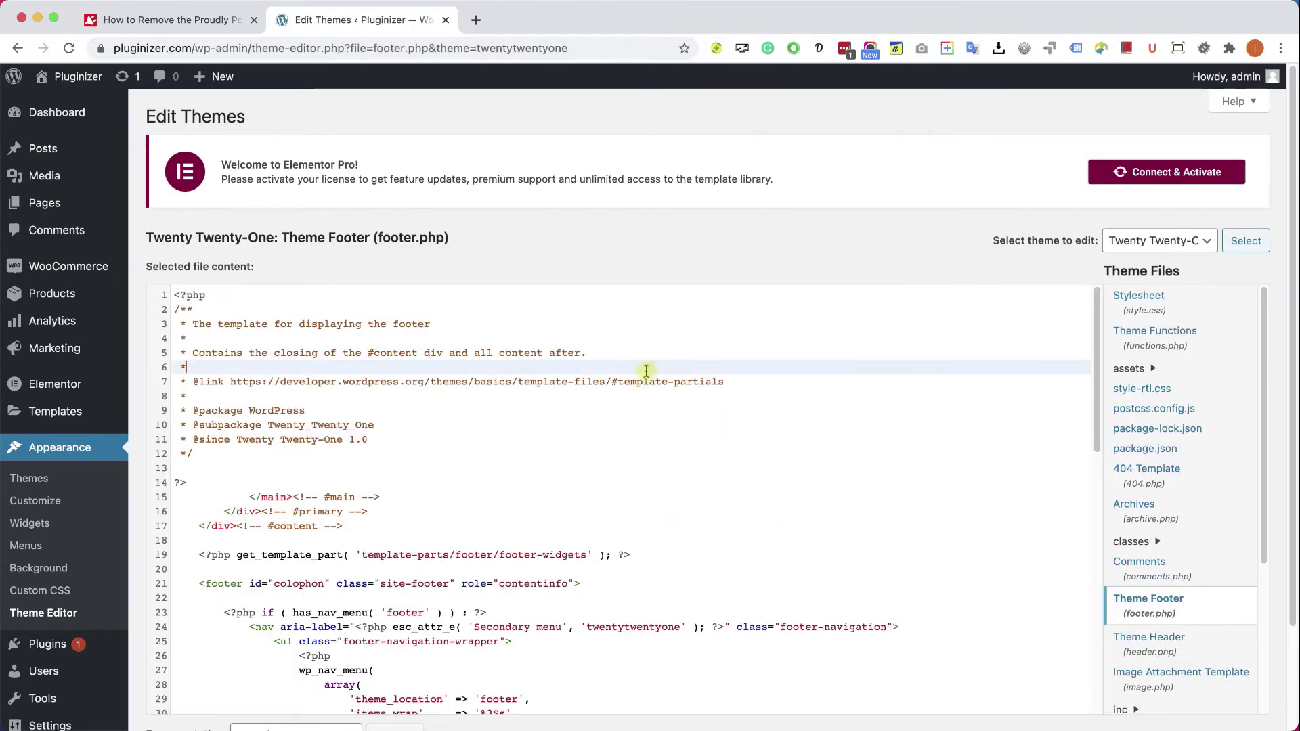
{"action": "key", "text": "super+f"}
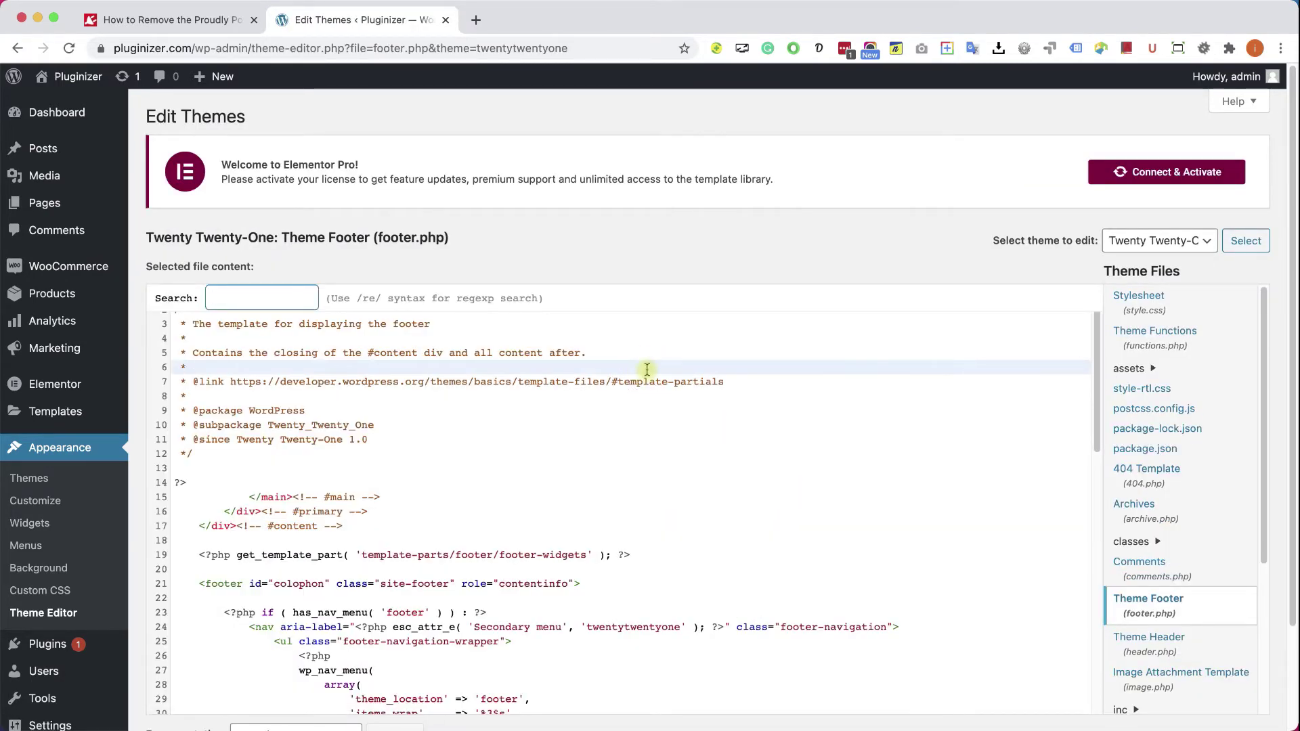
{"action": "type", "text": "powered-by"}
{"action": "key", "text": "Return"}
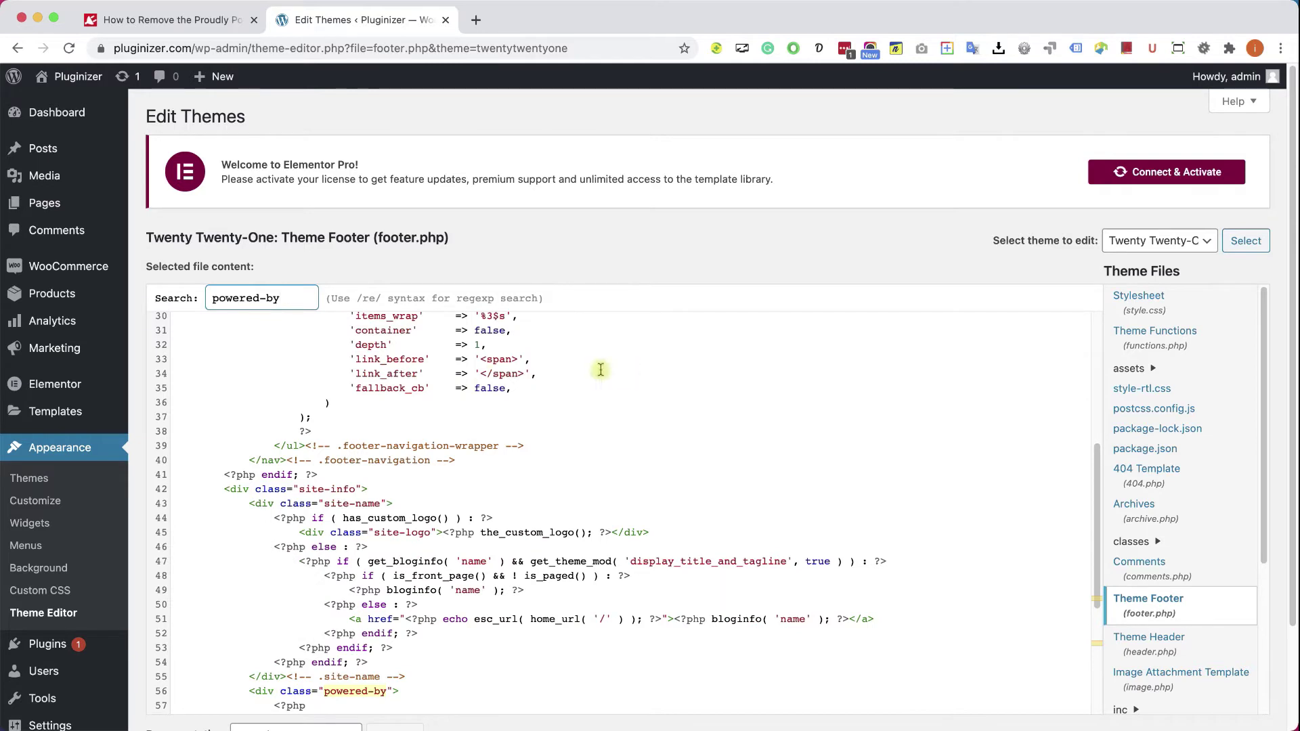
Delete the powered-by div block on lines 56–64, update the file, and open the live site.
{"action": "scroll", "coordinate": [306, 675], "scroll_direction": "down", "scroll_amount": 5}
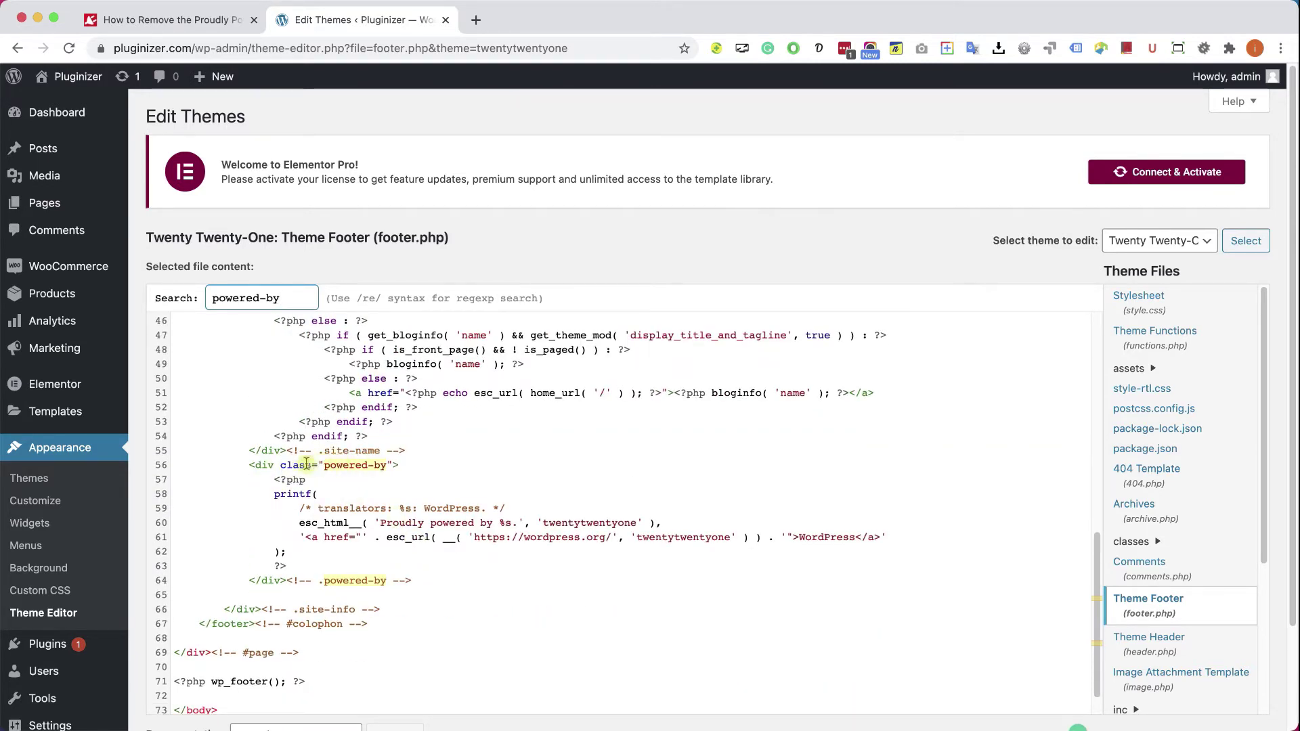
{"action": "left_click", "coordinate": [268, 464]}
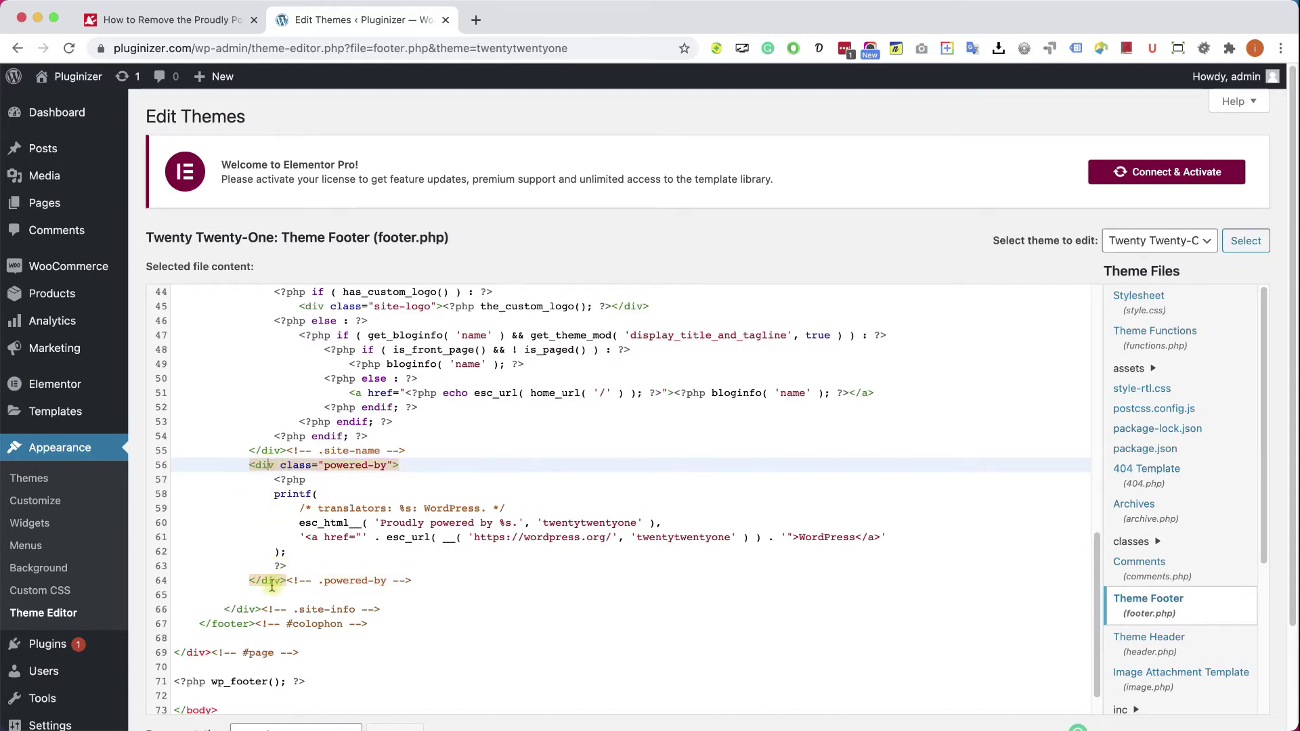
{"action": "left_click_drag", "start_coordinate": [427, 581], "coordinate": [173, 467]}
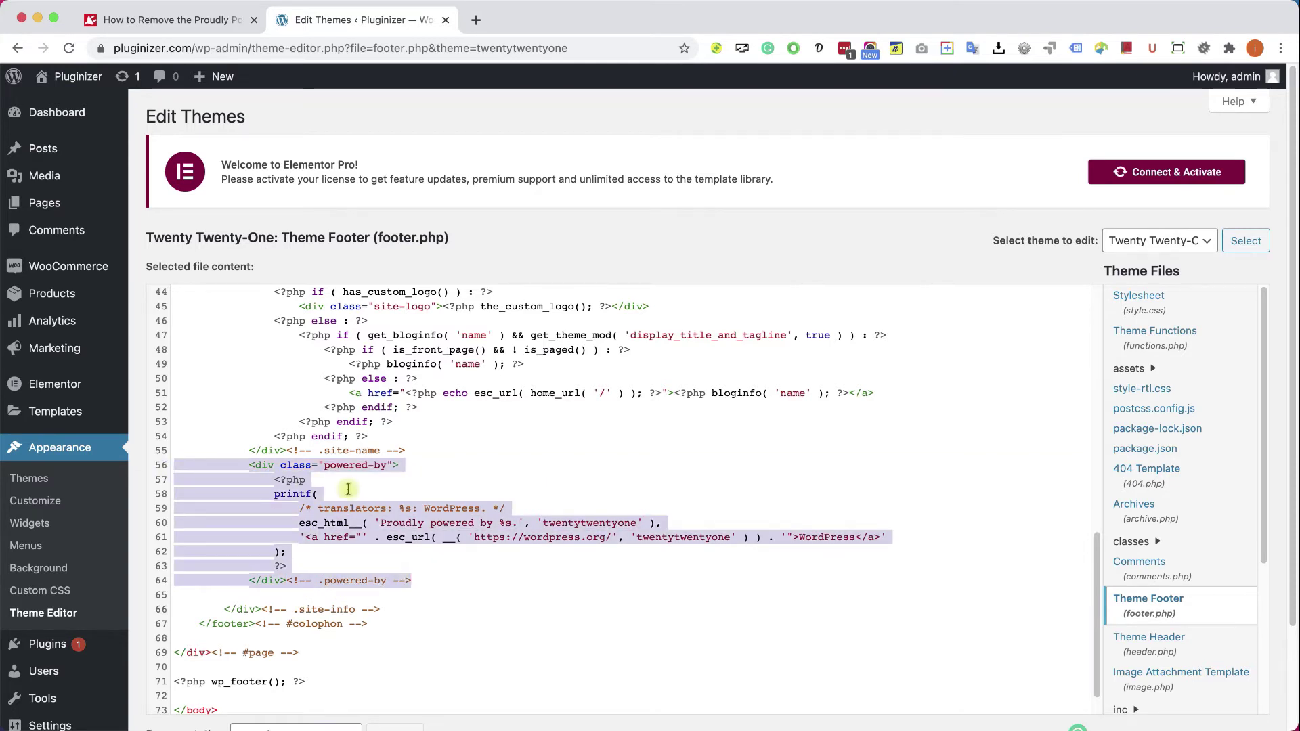
{"action": "key", "text": "BackSpace"}
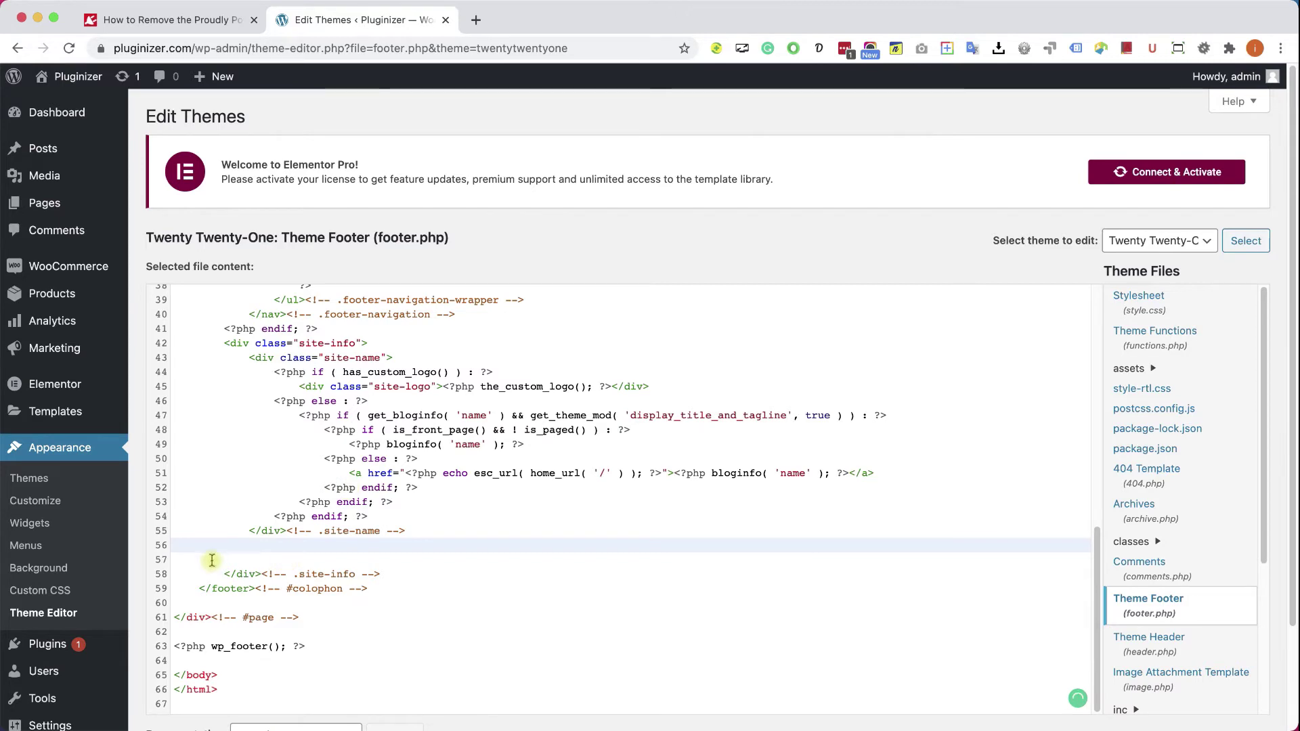
{"action": "scroll", "coordinate": [102, 582], "scroll_direction": "down", "scroll_amount": 3}
{"action": "left_click", "coordinate": [208, 658]}
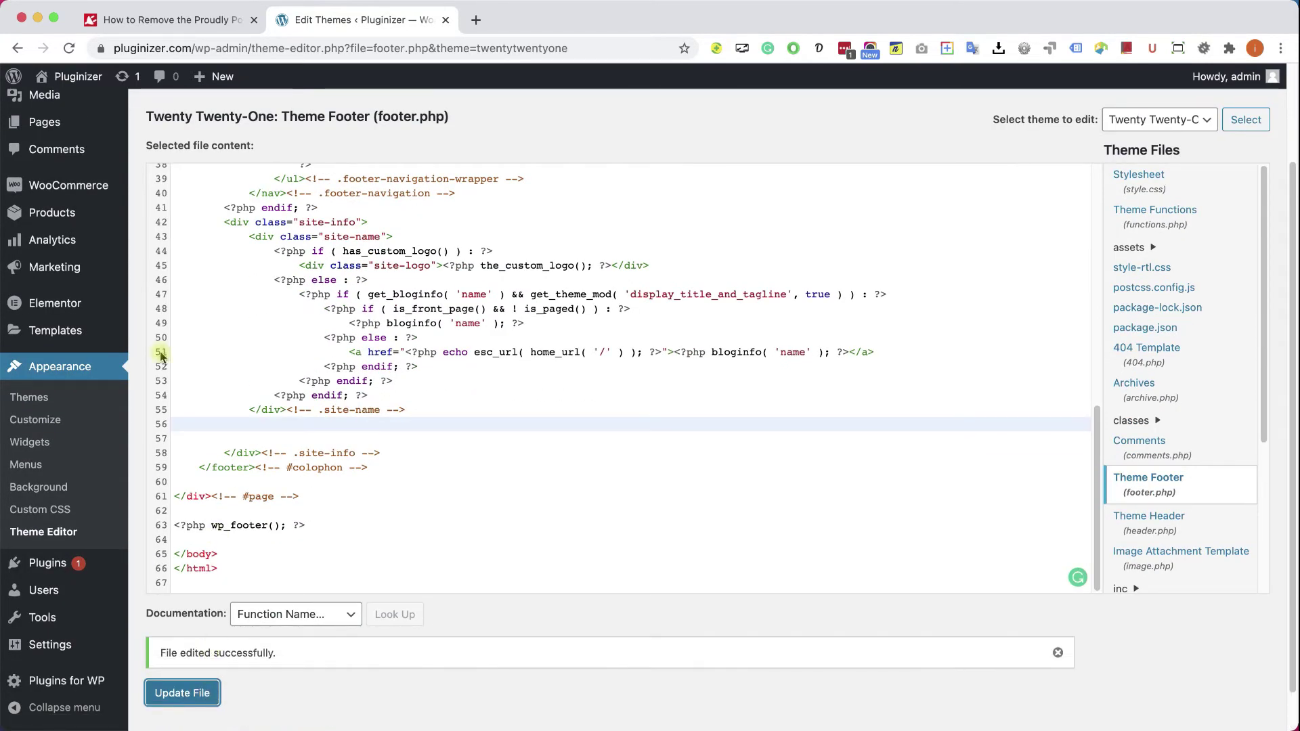
{"action": "mouse_move", "coordinate": [78, 76]}
{"action": "left_click", "coordinate": [58, 103], "text": "super"}
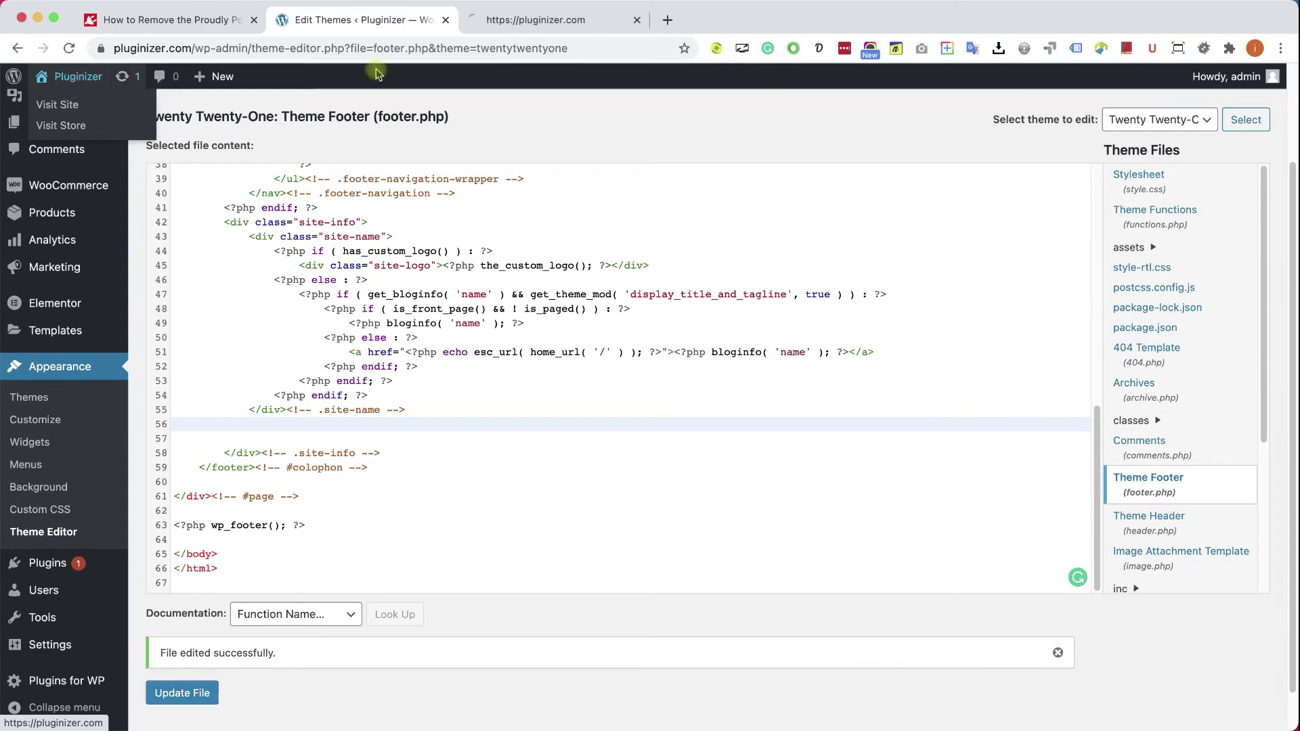
Confirm the live footer still shows 'Proudly powered by WordPress', then open the Customizer.
{"action": "left_click", "coordinate": [519, 21]}
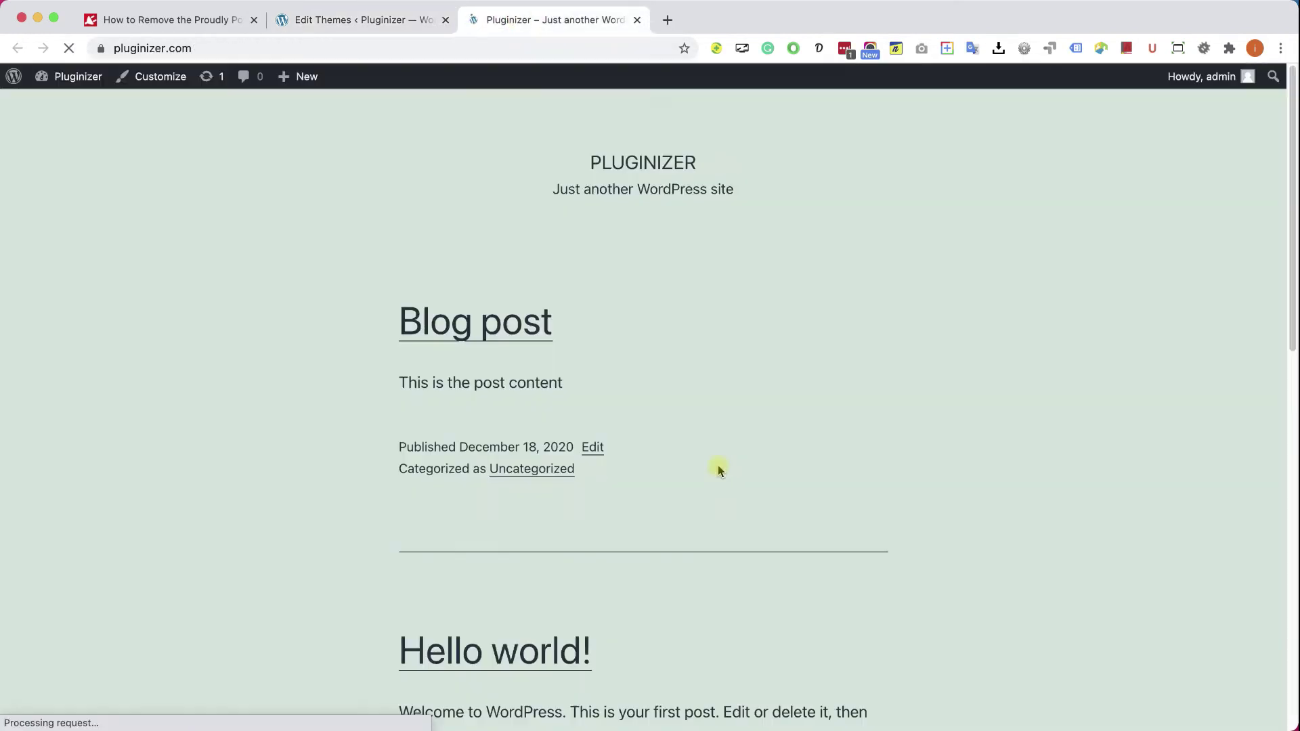
{"action": "scroll", "coordinate": [745, 488], "scroll_direction": "down", "scroll_amount": 10}
{"action": "scroll", "coordinate": [831, 522], "scroll_direction": "down", "scroll_amount": 3}
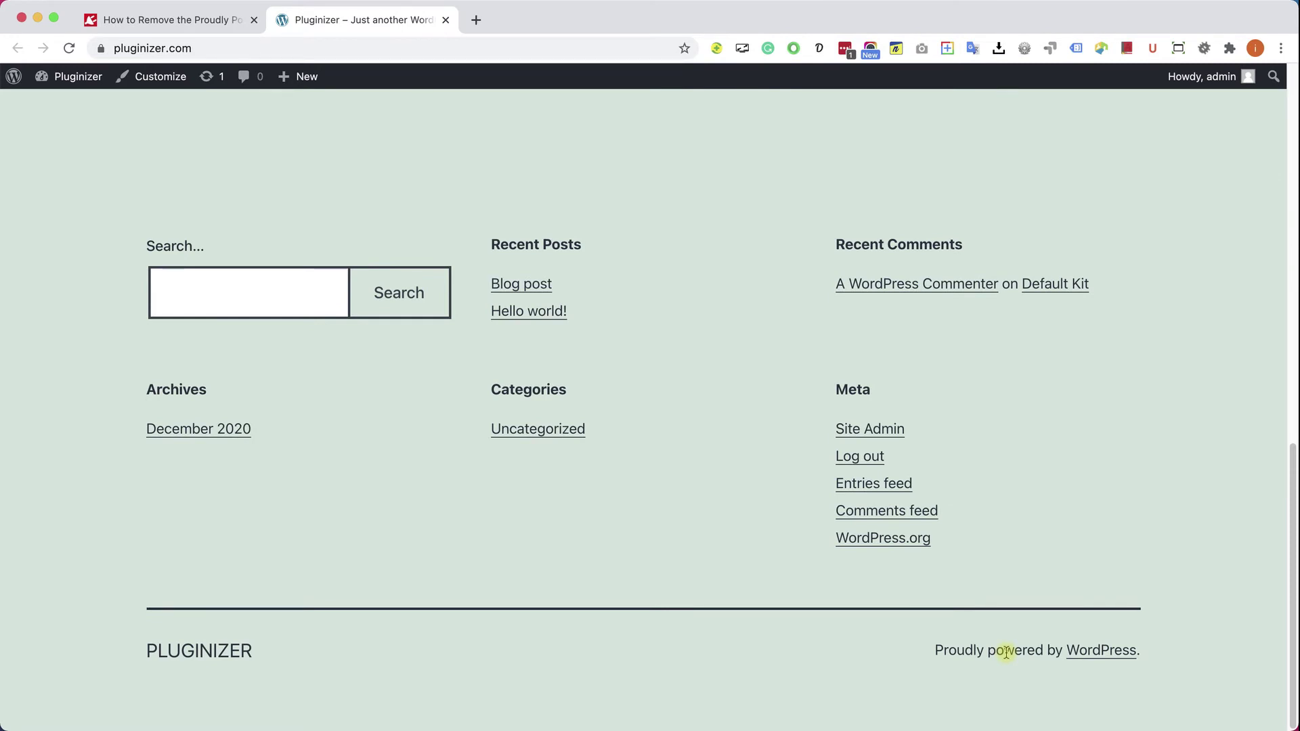
{"action": "left_click", "coordinate": [169, 87], "text": "super"}
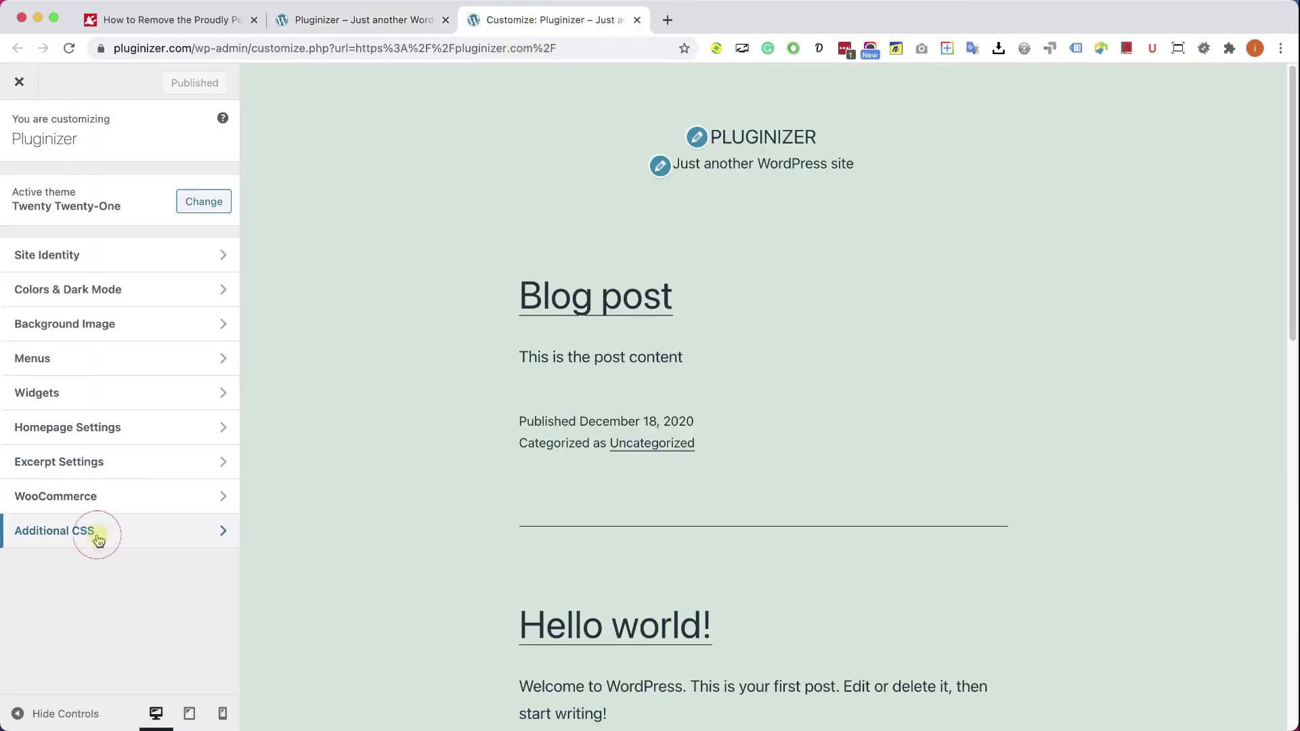
Add the Additional CSS rule '.powered-by { display: none; }', publish it, and return to the article.
{"action": "left_click", "coordinate": [98, 536]}
{"action": "left_click", "coordinate": [192, 436]}
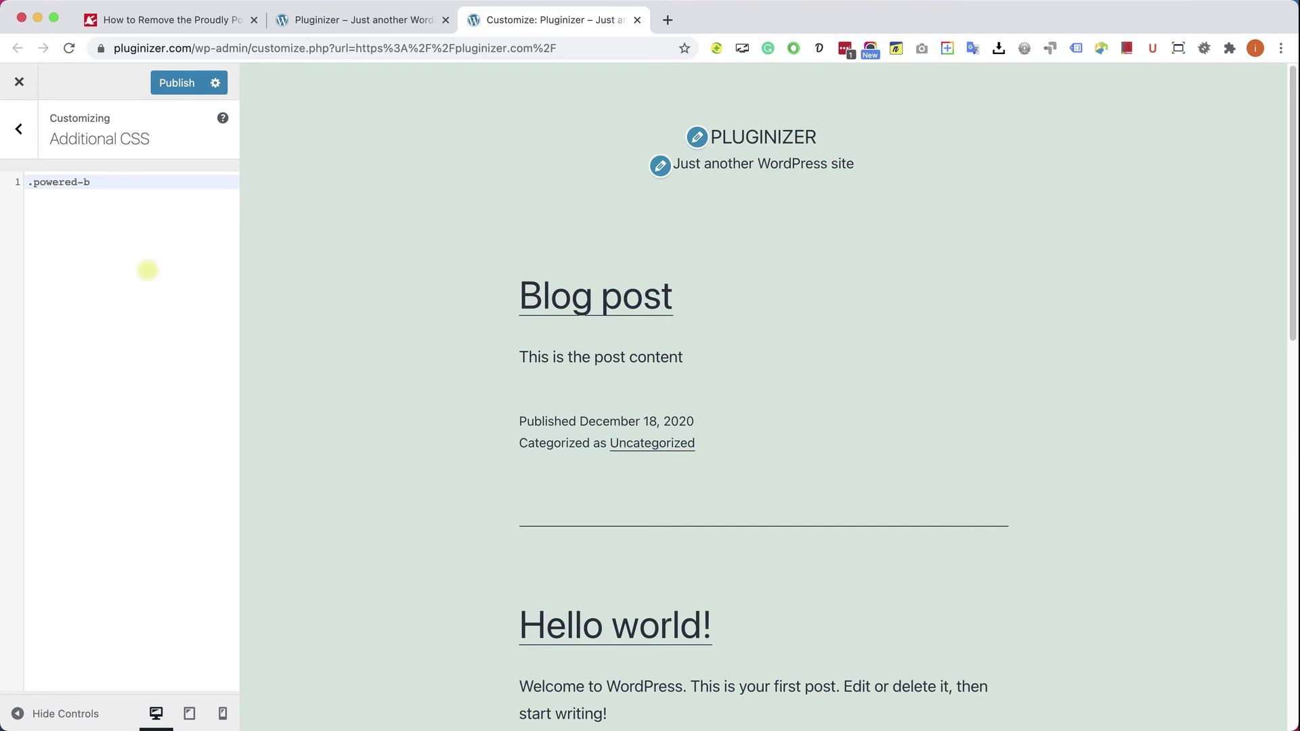
{"action": "type", "text": "y"}
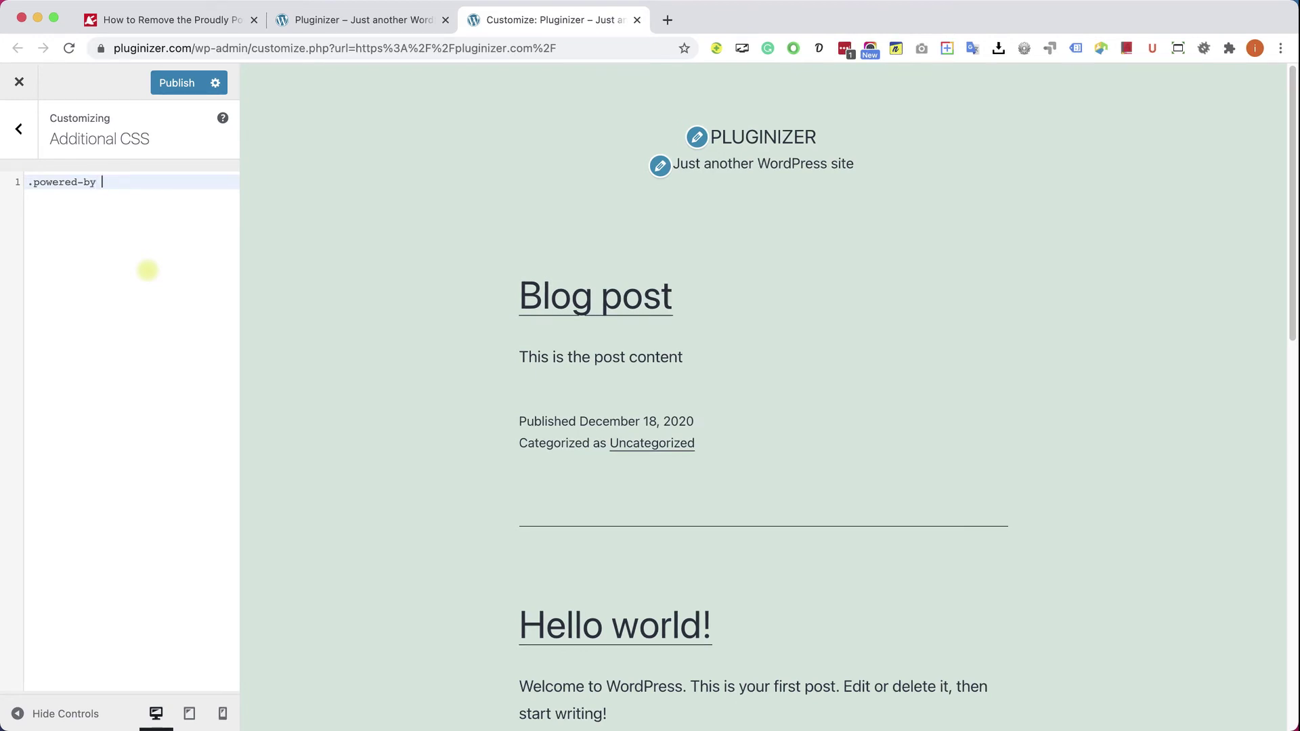
{"action": "type", "text": " {"}
{"action": "key", "text": "Return"}
{"action": "type", "text": "display"}
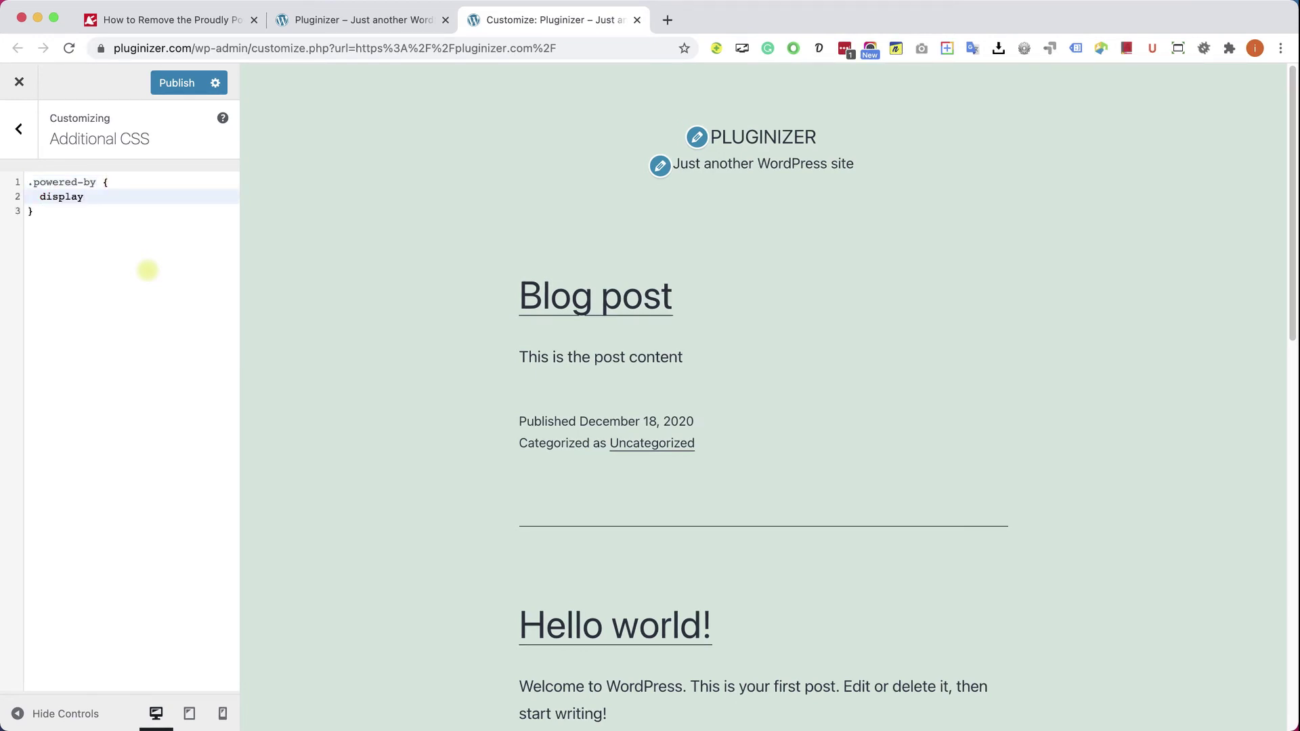
{"action": "type", "text": ": none;"}
{"action": "scroll", "coordinate": [522, 363], "scroll_direction": "down", "scroll_amount": 15}
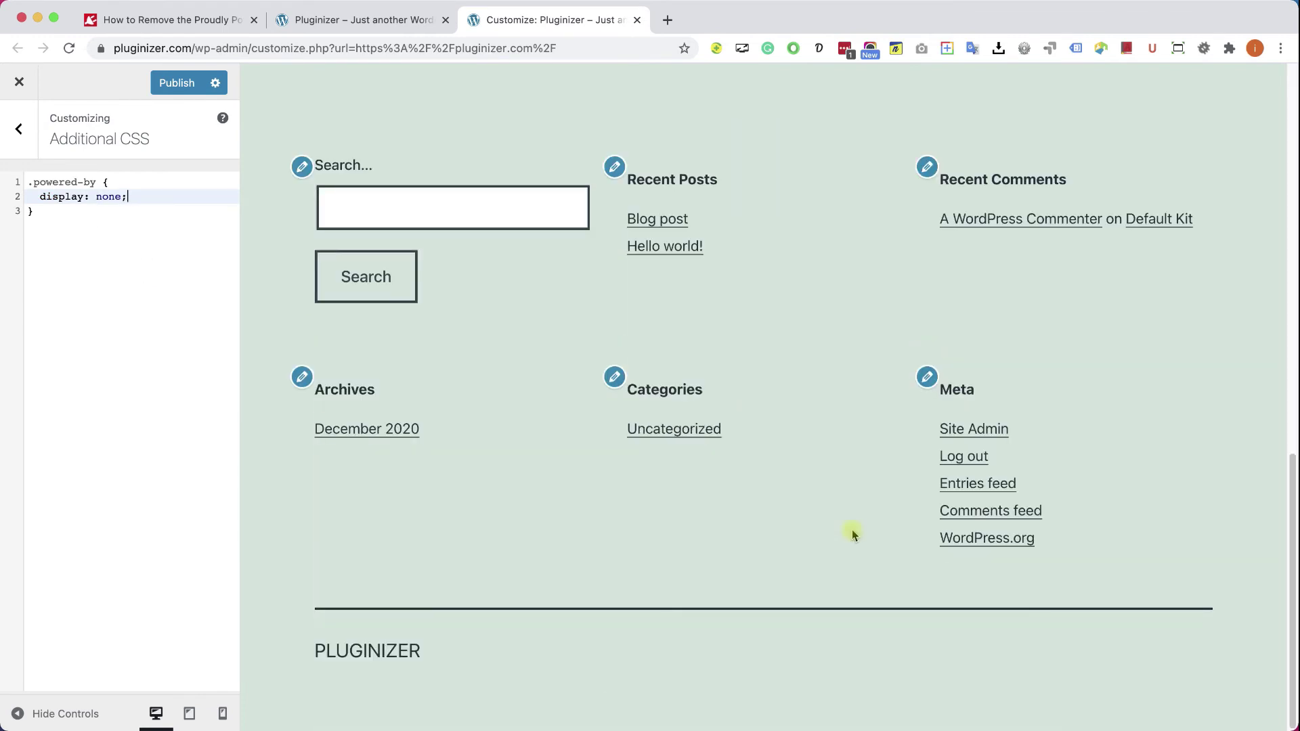
{"action": "left_click", "coordinate": [184, 84]}
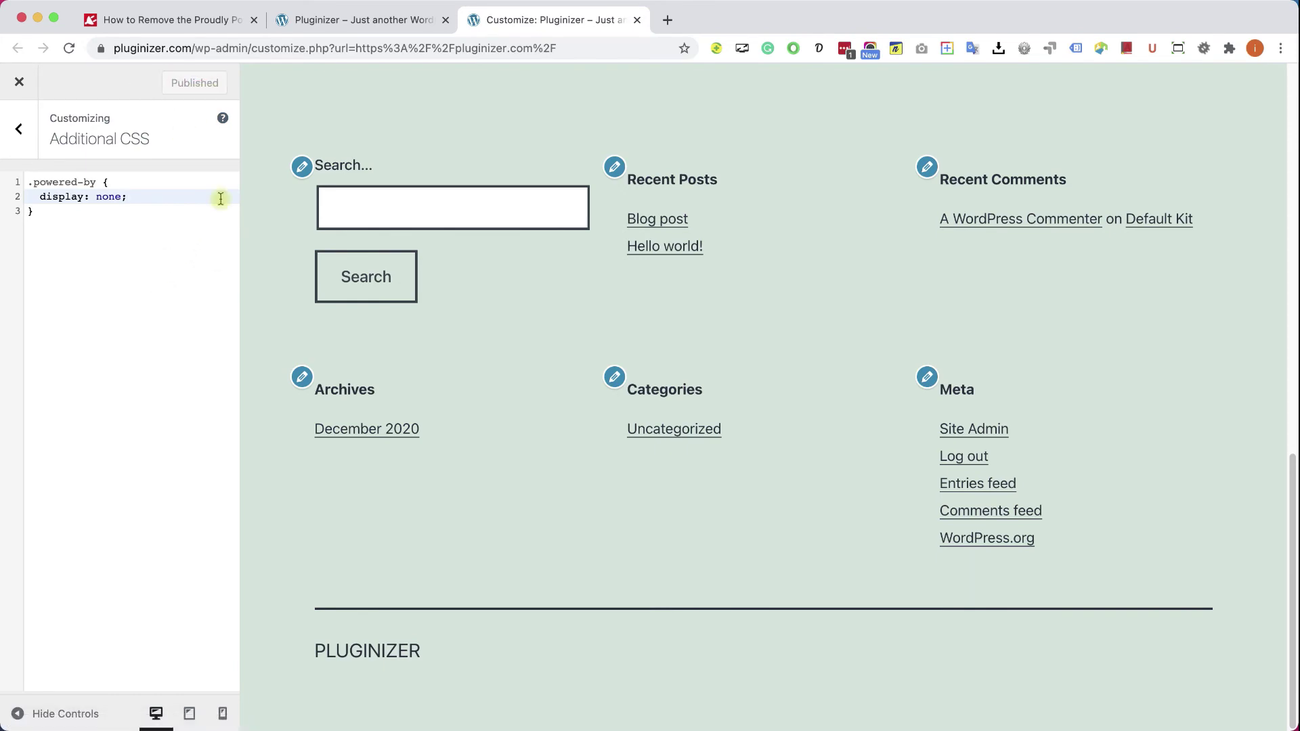
{"action": "left_click", "coordinate": [174, 20]}
{"action": "scroll", "coordinate": [314, 431], "scroll_direction": "down", "scroll_amount": 15}
Review the article's Additional CSS instructions and its example CSS rule.
{"action": "scroll", "coordinate": [313, 432], "scroll_direction": "down", "scroll_amount": 20}
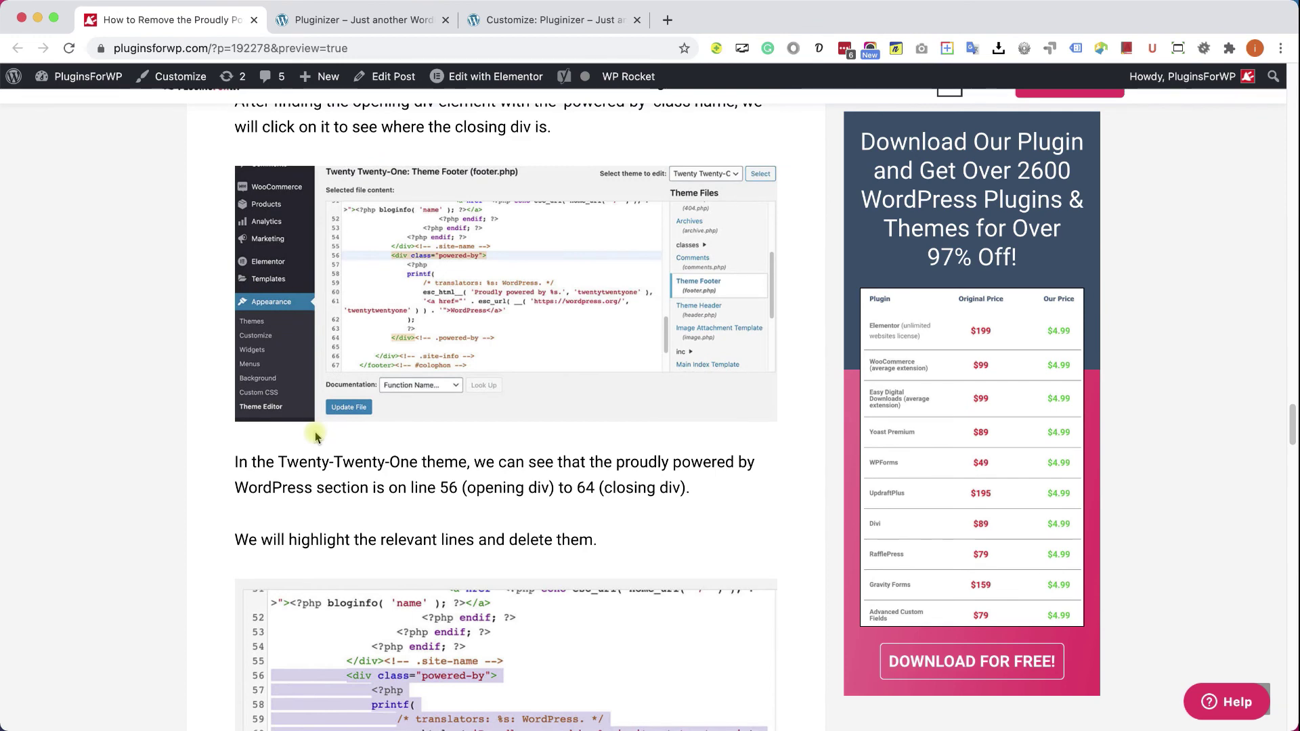
{"action": "scroll", "coordinate": [314, 437], "scroll_direction": "down", "scroll_amount": 10}
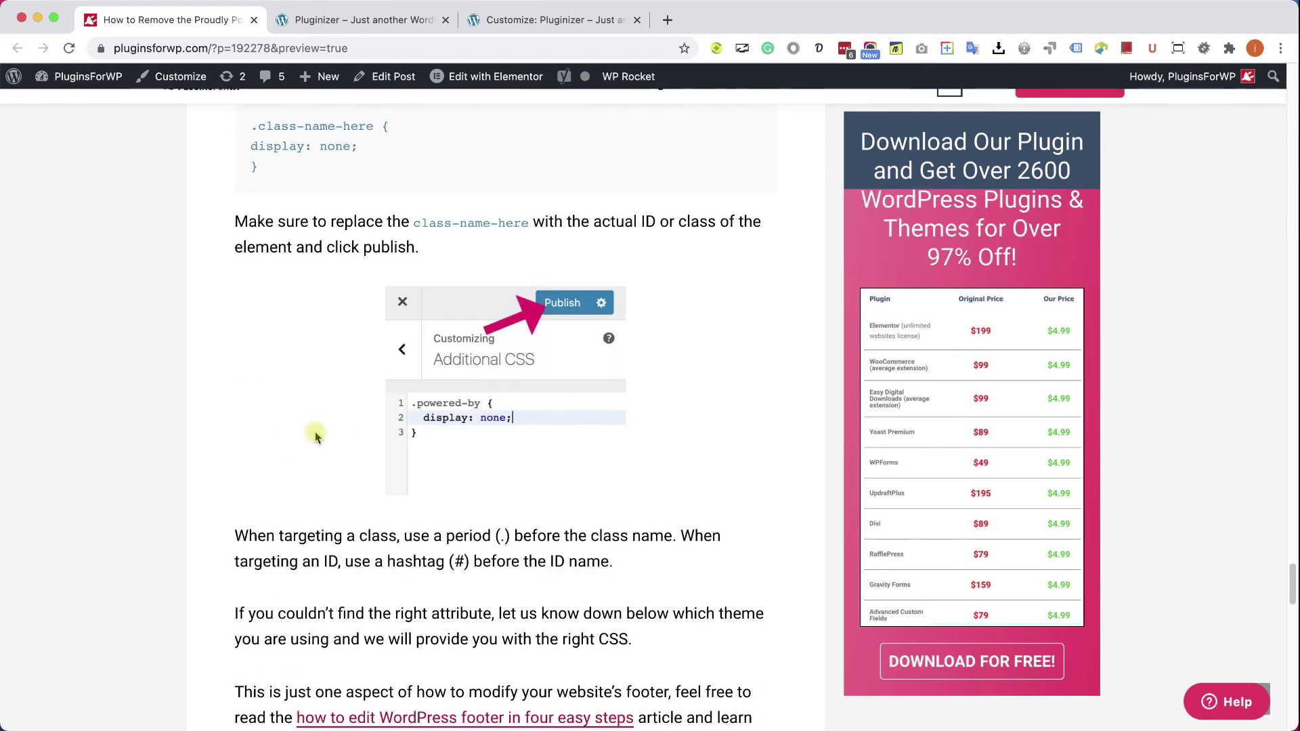
{"action": "scroll", "coordinate": [345, 414], "scroll_direction": "up", "scroll_amount": 3}
{"action": "left_click_drag", "start_coordinate": [313, 356], "coordinate": [370, 313]}
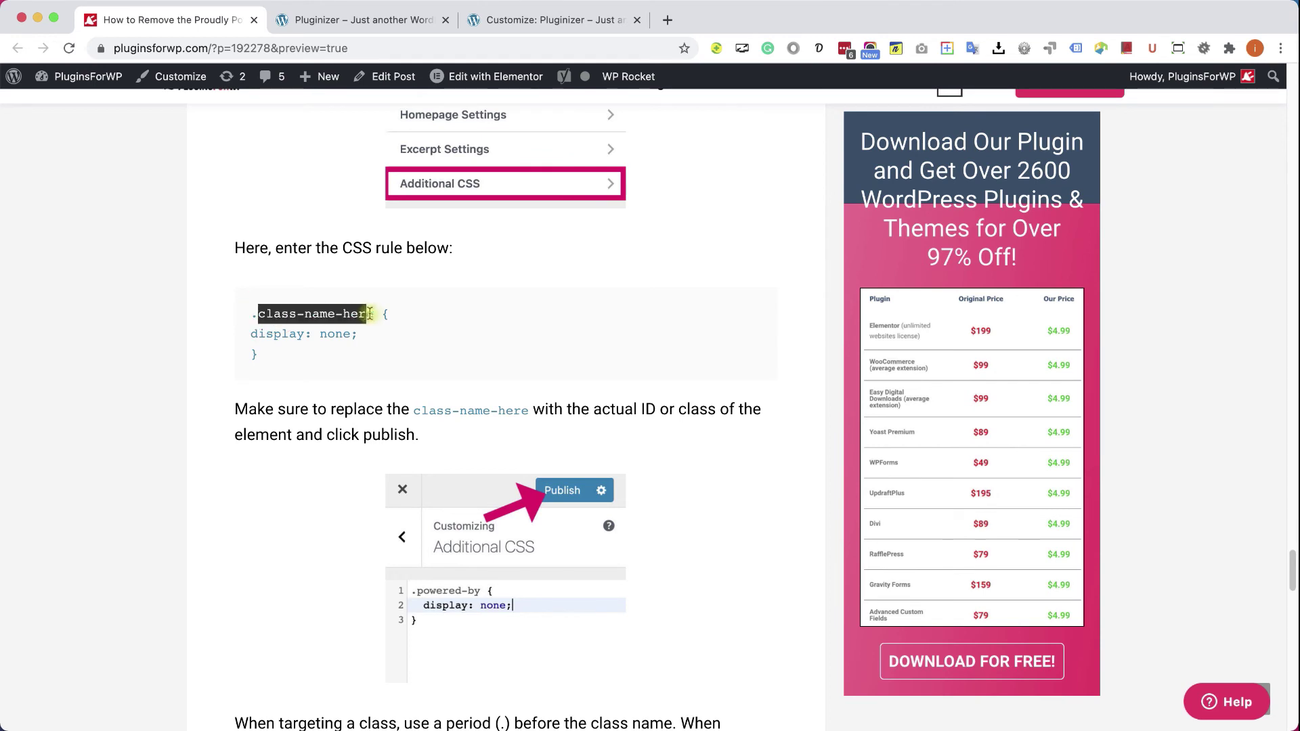
{"action": "left_click", "coordinate": [373, 313]}
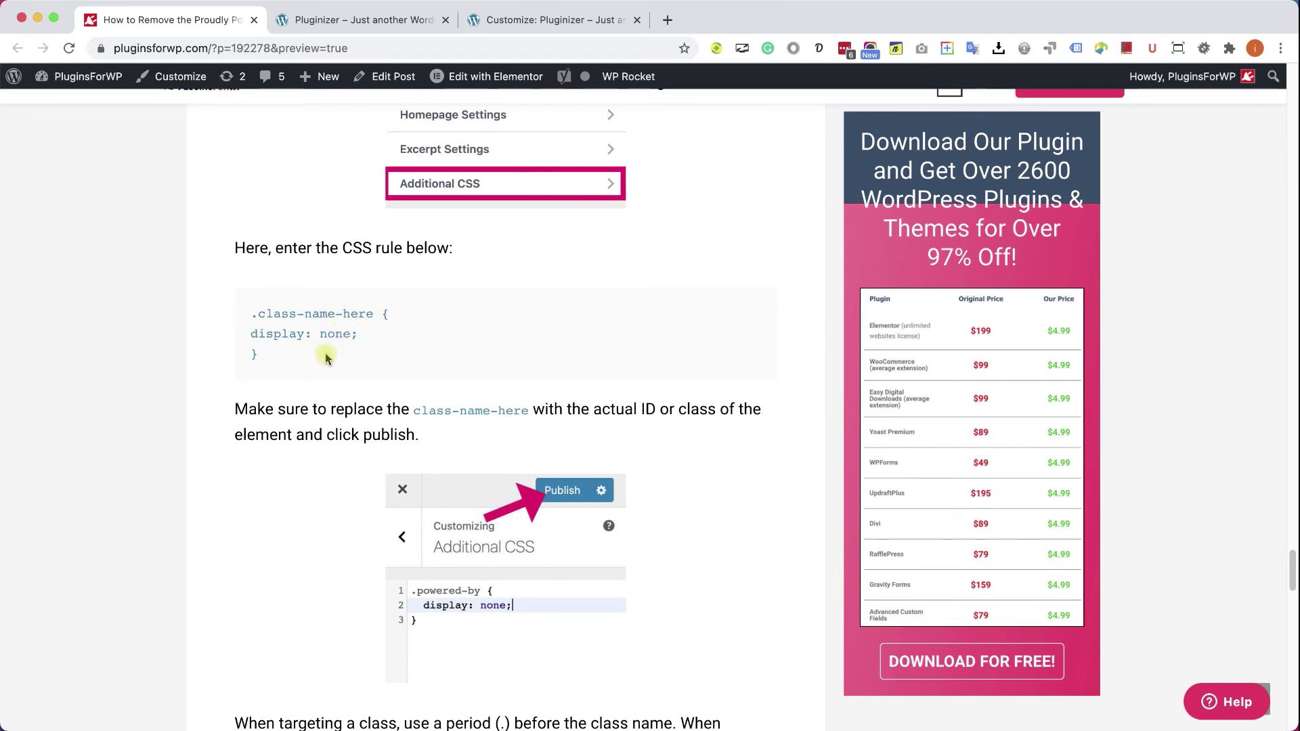